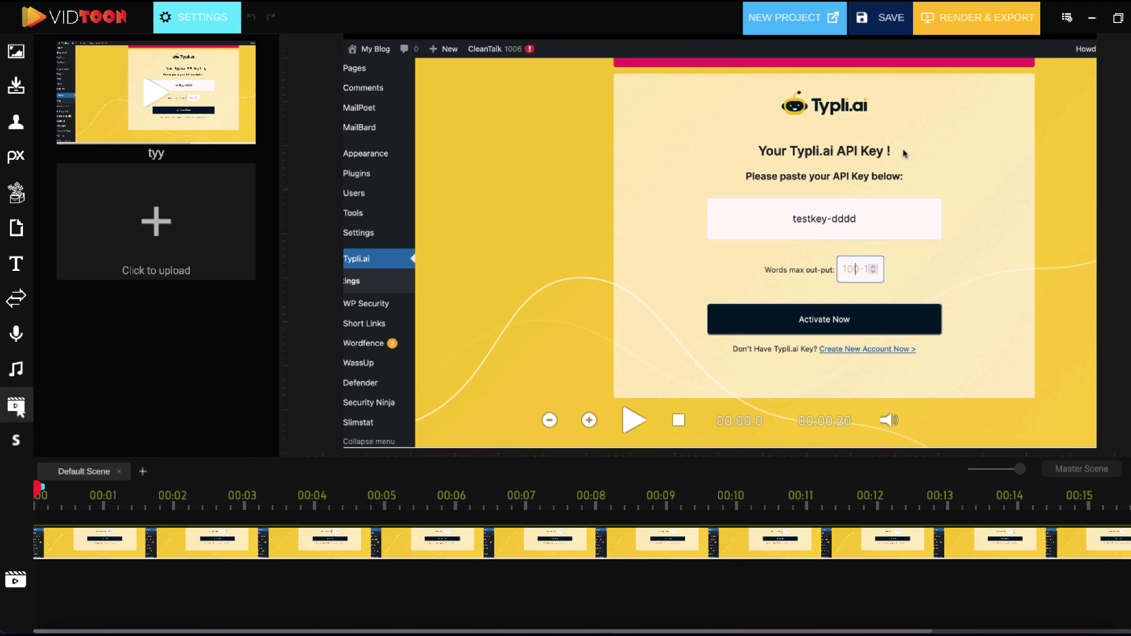
- Preview the tyy screen-recording clip, pausing at about 00:05.6, and select it
{"action": "left_click", "coordinate": [265, 552]}
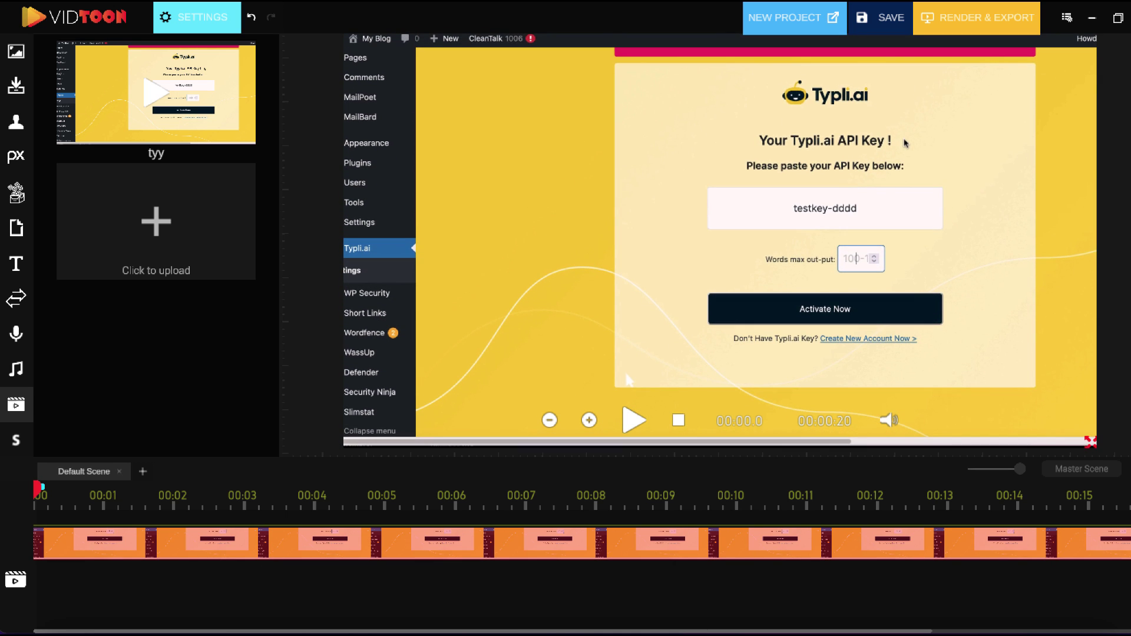
{"action": "left_click", "coordinate": [631, 420]}
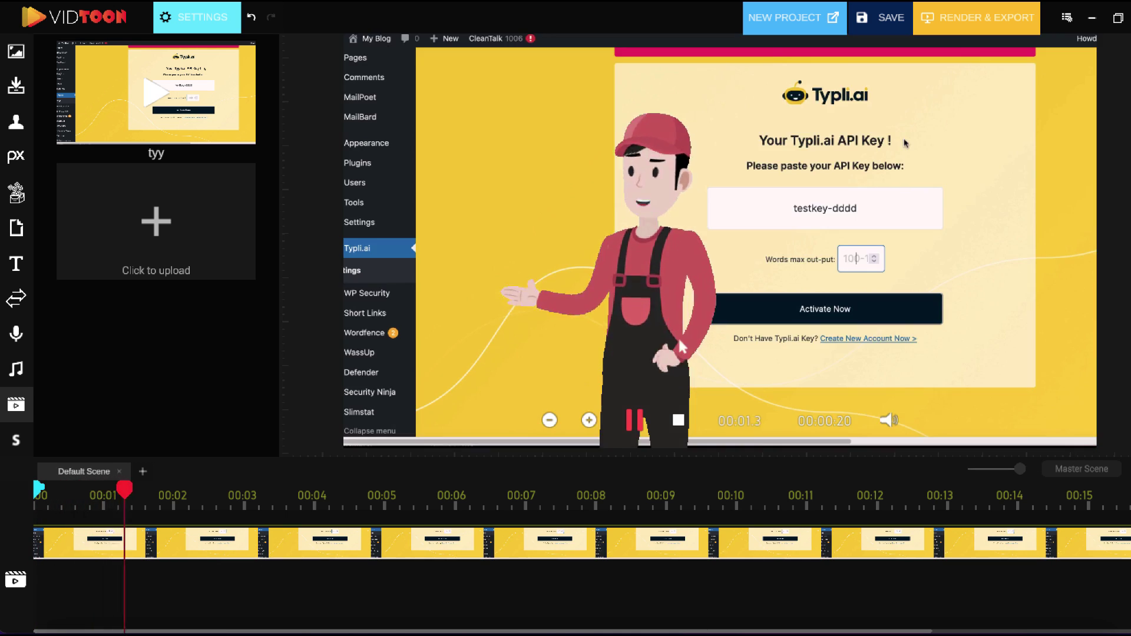
{"action": "left_click", "coordinate": [631, 421]}
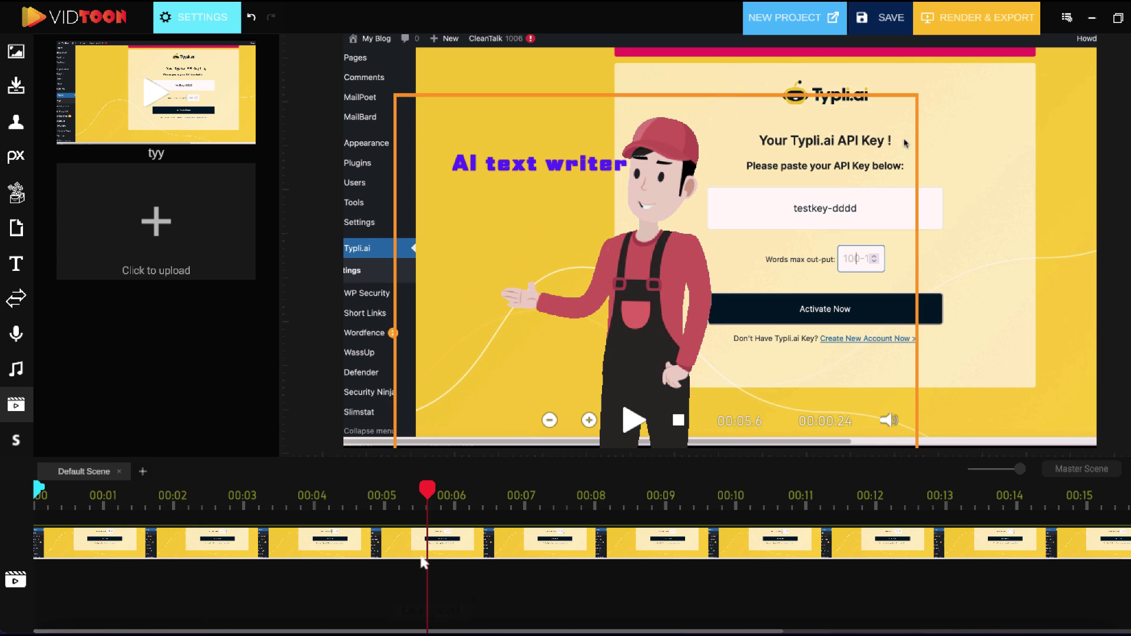
{"action": "left_click", "coordinate": [437, 338]}
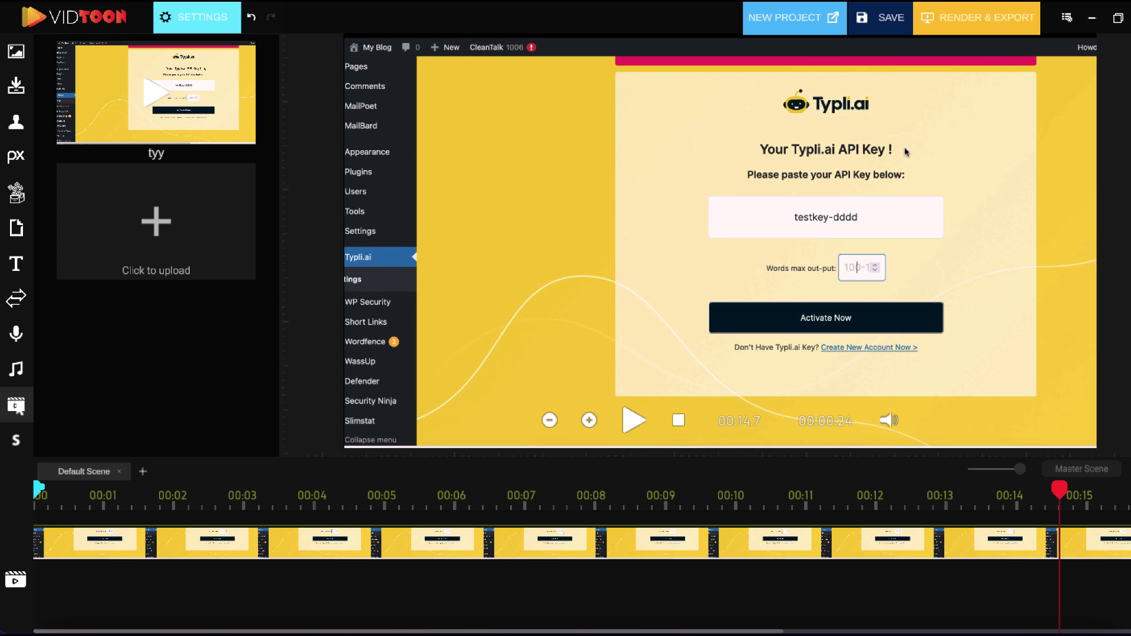
- Add New Scene 1 and place the uploaded Desktop WORDCOUNT.mp4 video in it
{"action": "left_click", "coordinate": [142, 471]}
{"action": "left_click", "coordinate": [156, 221]}
{"action": "double_click", "coordinate": [480, 240]}
{"action": "left_click", "coordinate": [519, 242]}
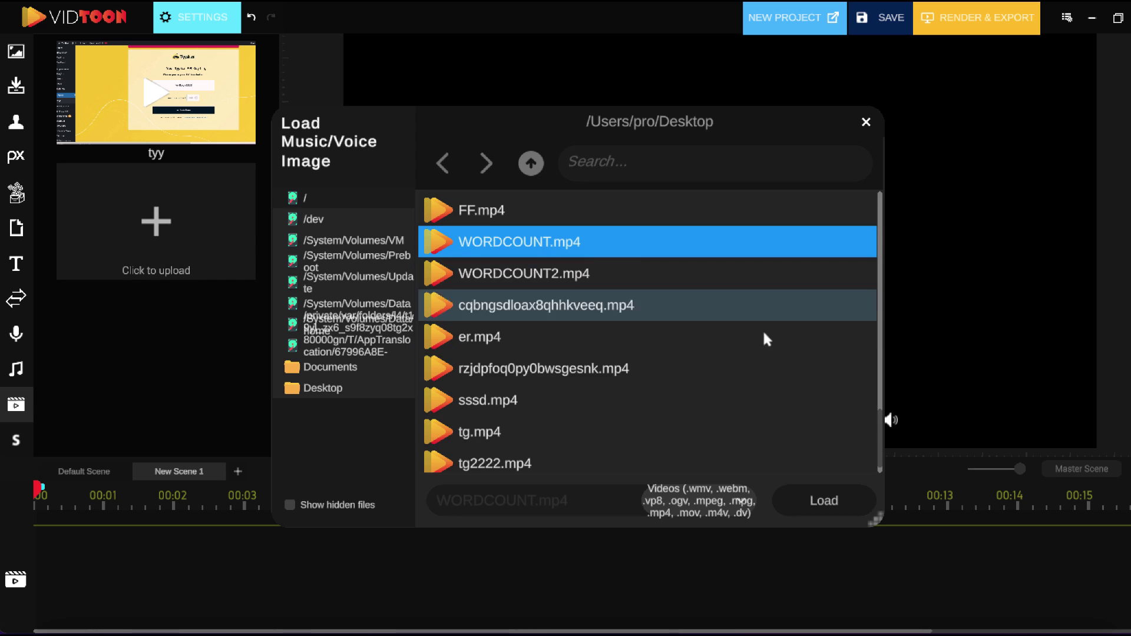
{"action": "left_click", "coordinate": [823, 497]}
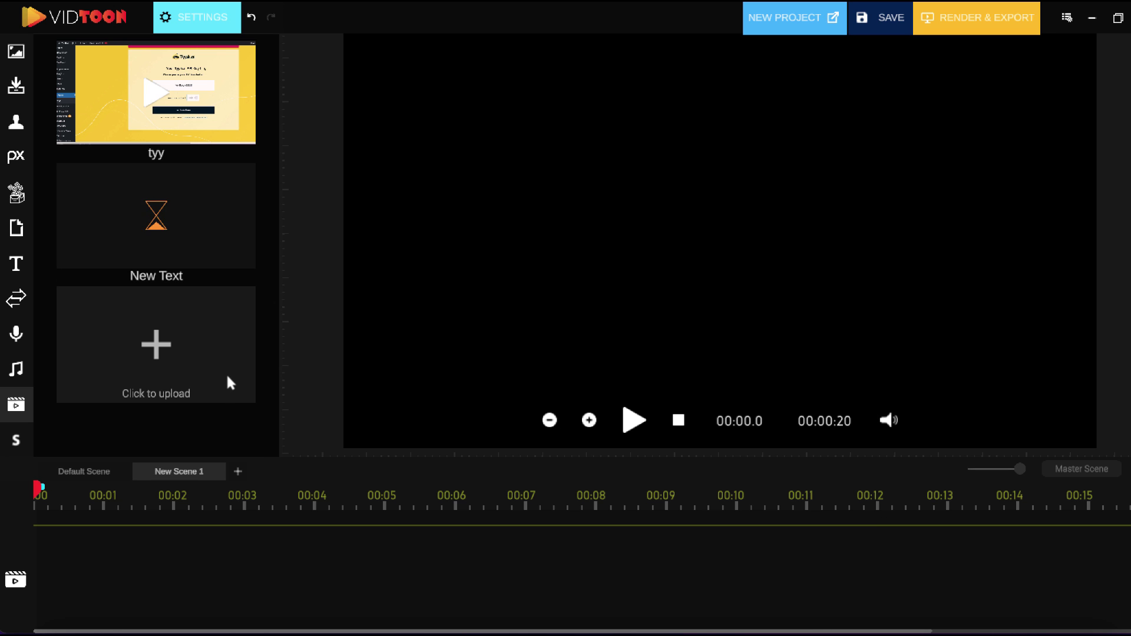
{"action": "left_click", "coordinate": [184, 236]}
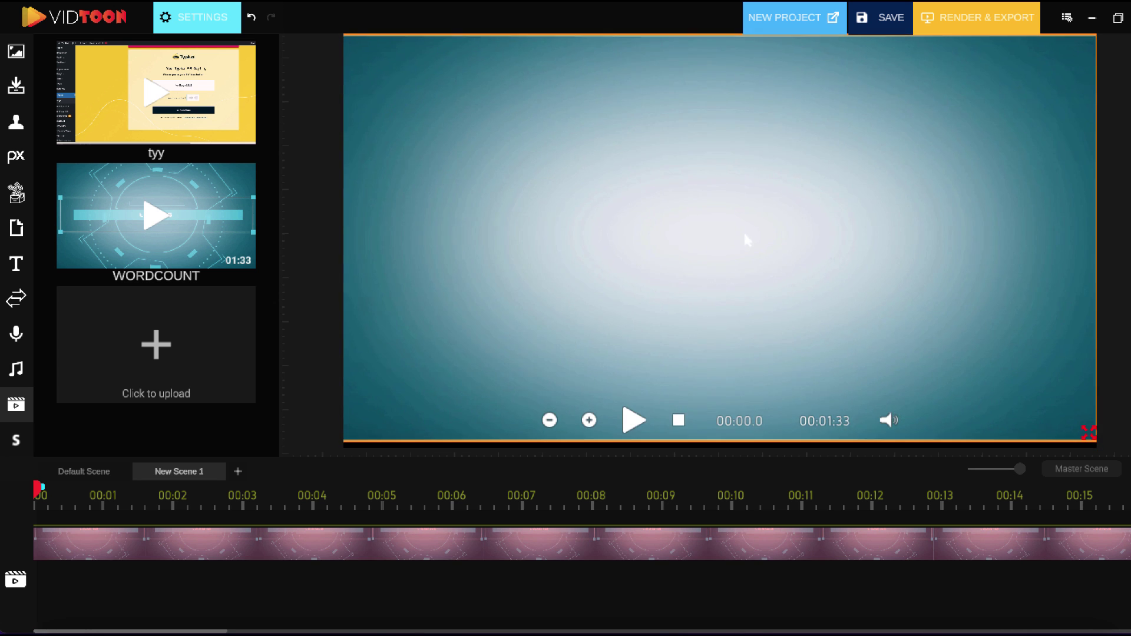
- Search the Pixabay stock library's Videos for 'facebook'
{"action": "left_click", "coordinate": [634, 420]}
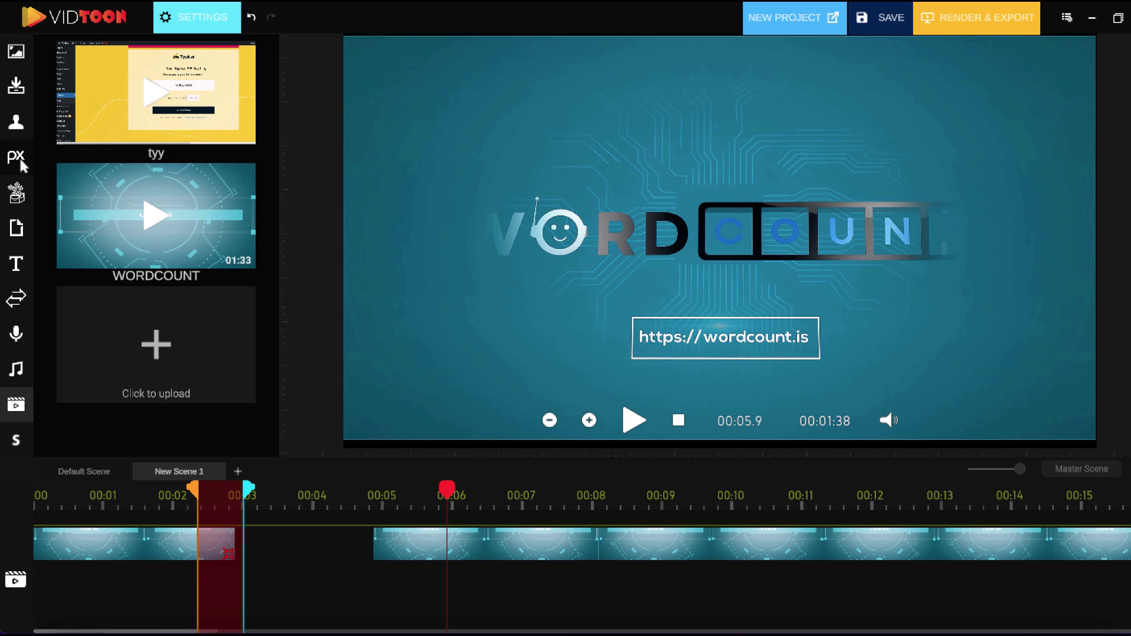
{"action": "left_click", "coordinate": [16, 156]}
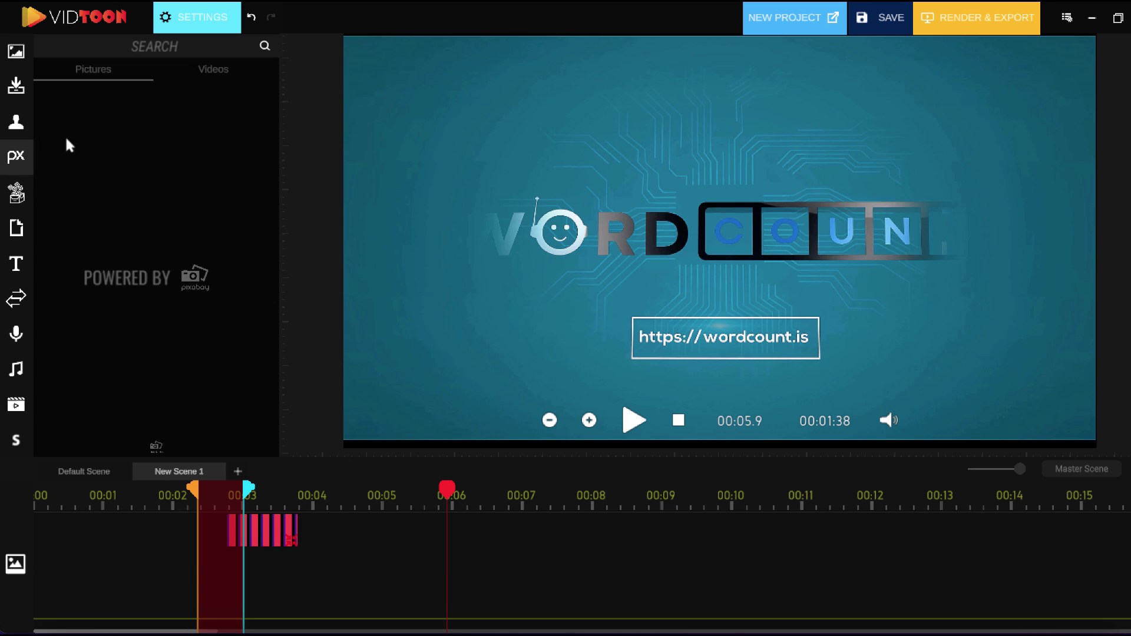
{"action": "left_click", "coordinate": [210, 73]}
{"action": "left_click", "coordinate": [211, 53]}
{"action": "type", "text": "facebook"}
{"action": "key", "text": "Return"}
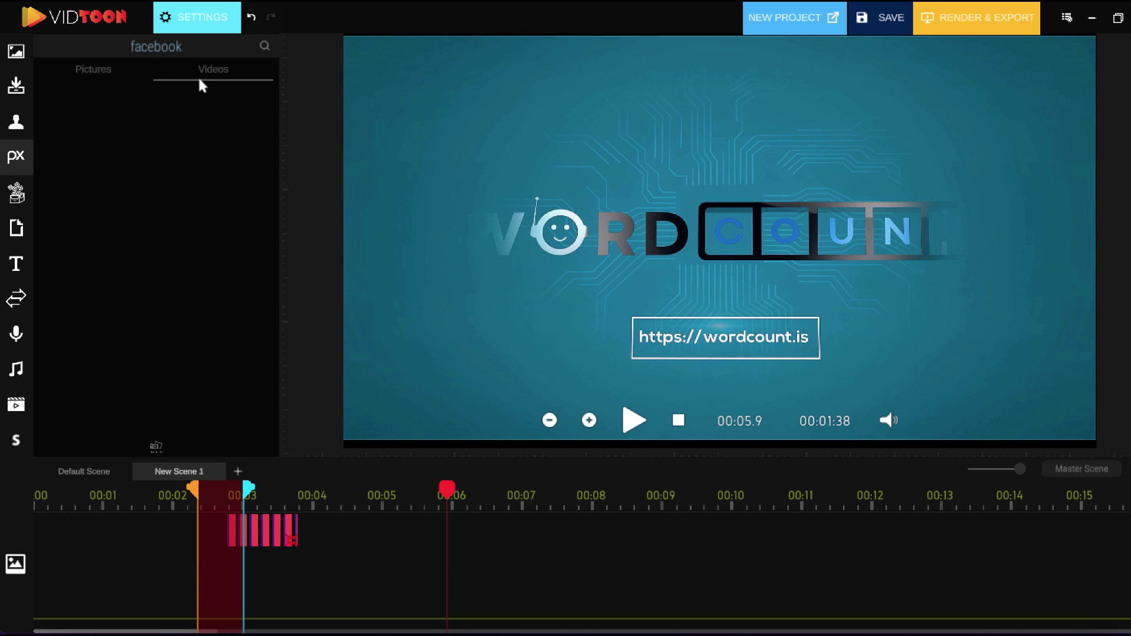
{"action": "mouse_move", "coordinate": [275, 122]}
{"action": "left_mouse_down"}
{"action": "mouse_move", "coordinate": [275, 194]}
{"action": "mouse_move", "coordinate": [278, 138]}
{"action": "left_mouse_up"}
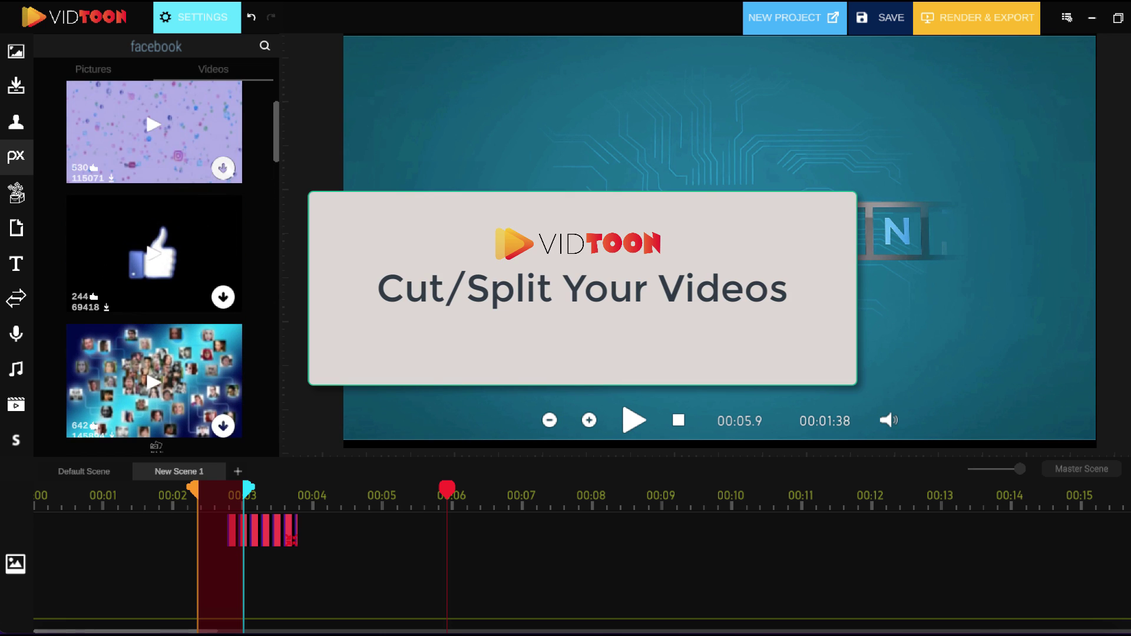
- Download the social media stock clip and place it in a new scene, New Scene 2
{"action": "left_click", "coordinate": [223, 168]}
{"action": "left_click", "coordinate": [277, 177]}
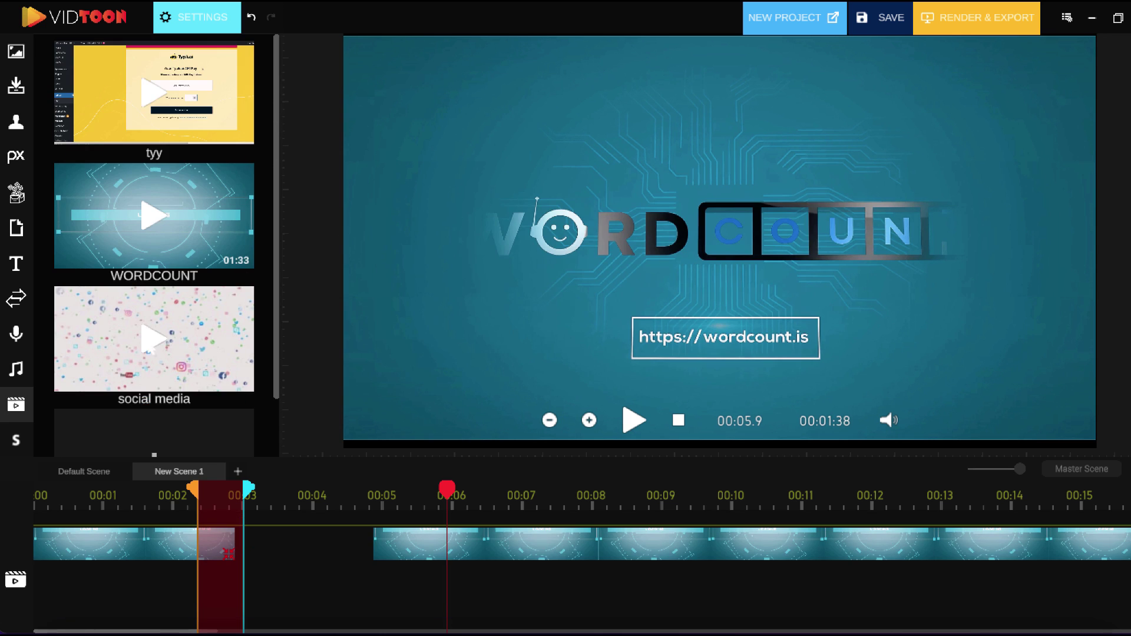
{"action": "scroll", "coordinate": [147, 347], "scroll_direction": "down", "scroll_amount": 1}
{"action": "left_click", "coordinate": [236, 473]}
{"action": "left_click", "coordinate": [201, 388]}
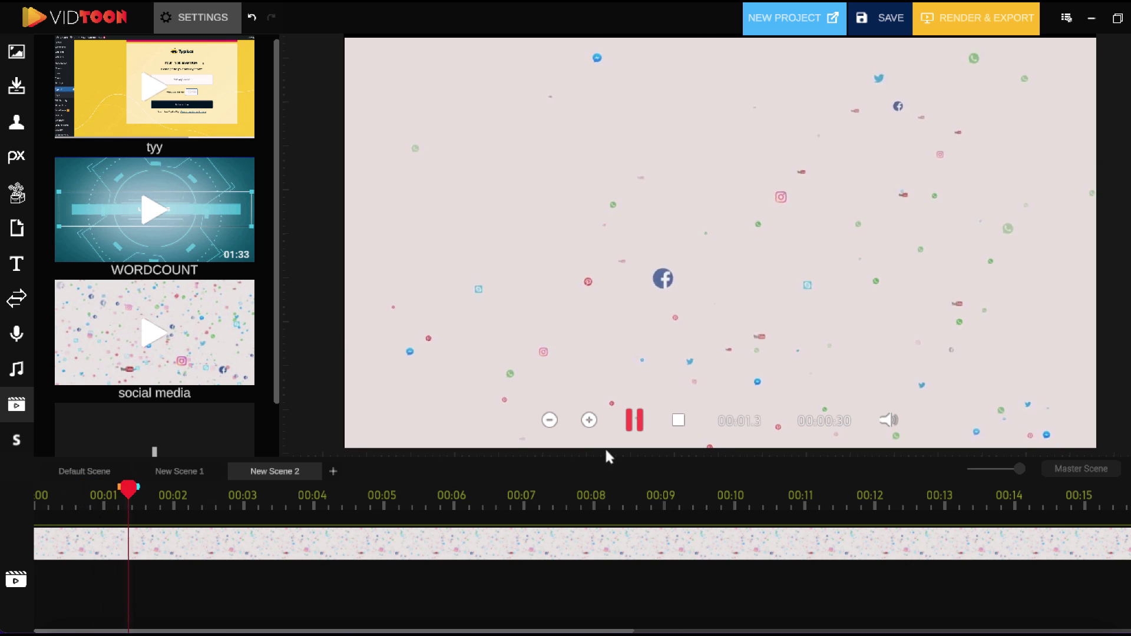
- Split the clip at 00:01.7 and 00:04.3 and select the middle section
{"action": "left_click", "coordinate": [170, 488]}
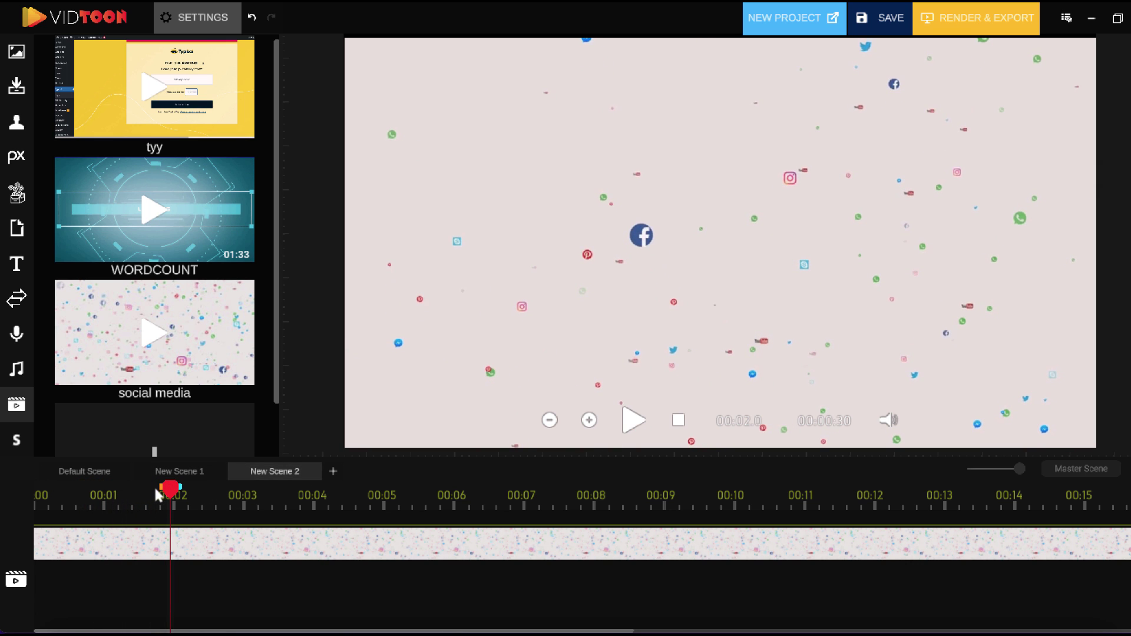
{"action": "left_click_drag", "start_coordinate": [181, 494], "coordinate": [403, 487]}
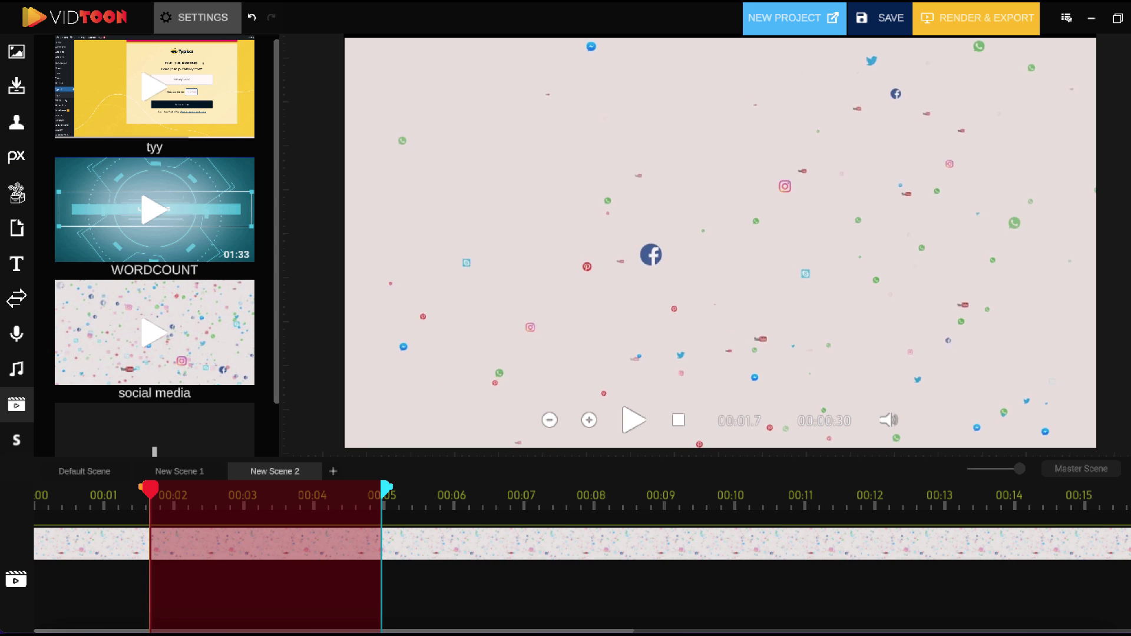
{"action": "left_click", "coordinate": [455, 538]}
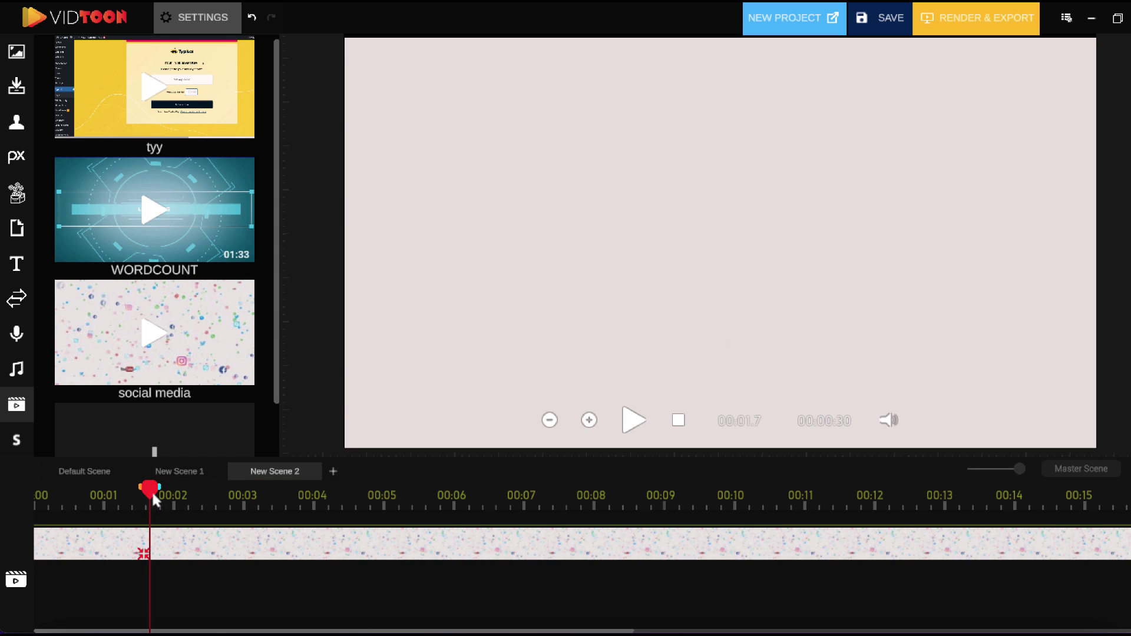
{"action": "left_click_drag", "start_coordinate": [147, 486], "coordinate": [330, 488]}
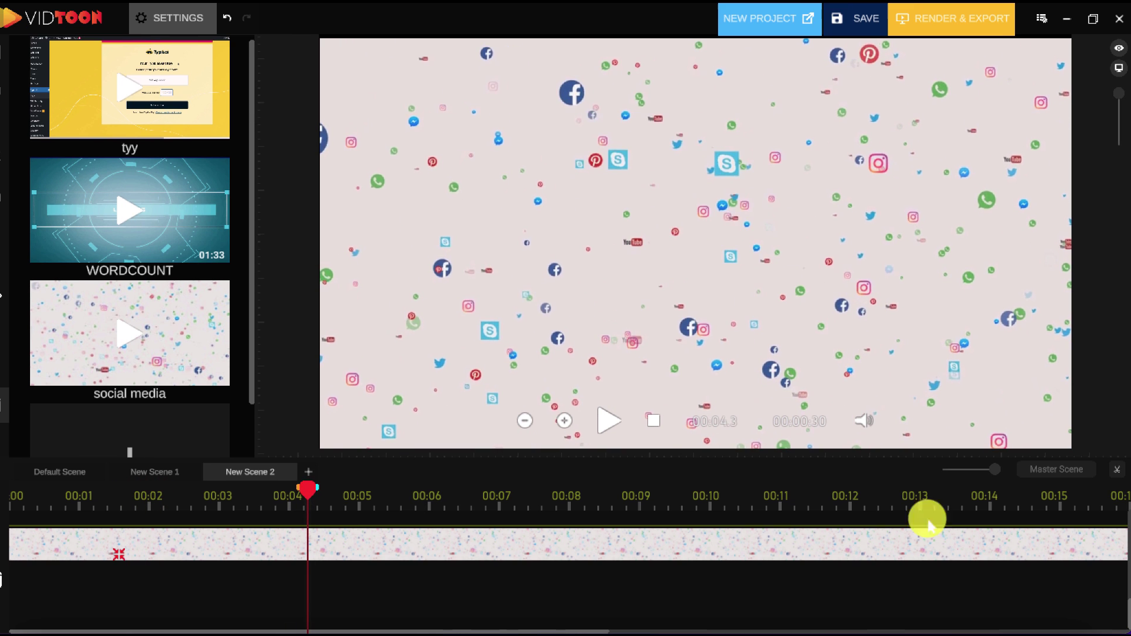
{"action": "left_click", "coordinate": [1117, 476]}
{"action": "left_click", "coordinate": [301, 539]}
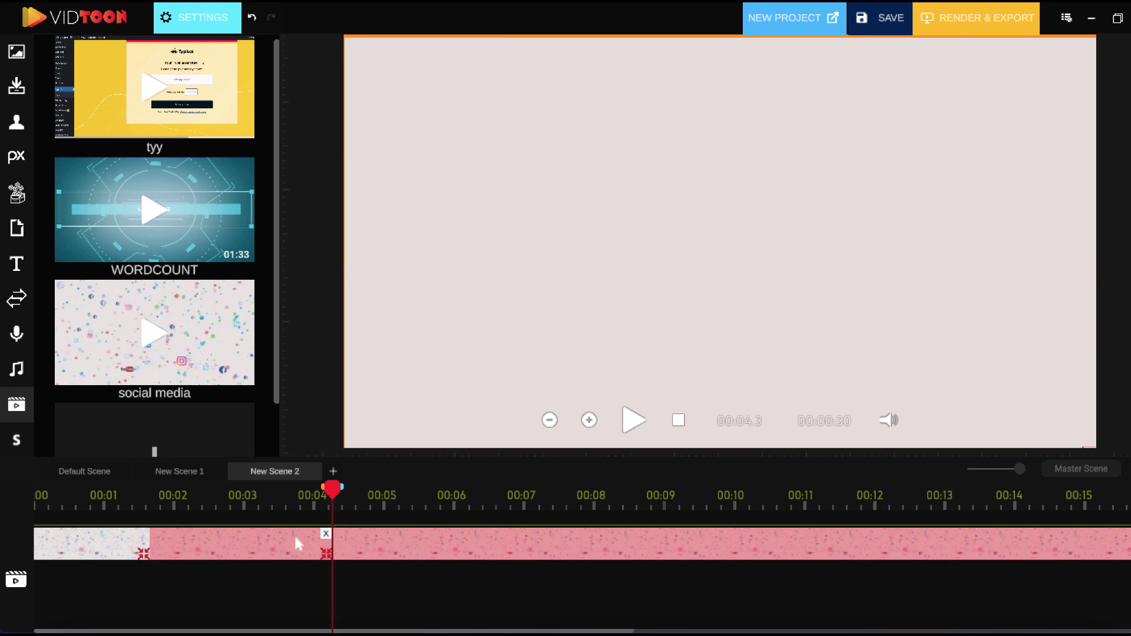
- Delete the 00:01.7–00:04.3 section and add a placeholder text clip
{"action": "left_click", "coordinate": [326, 535]}
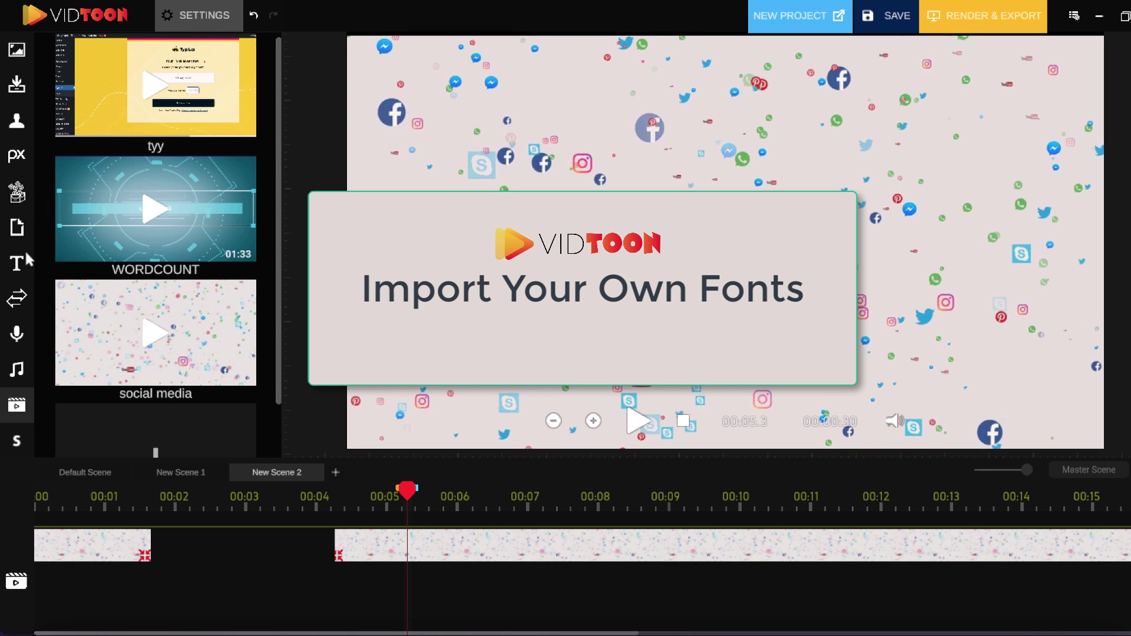
{"action": "left_click", "coordinate": [24, 263]}
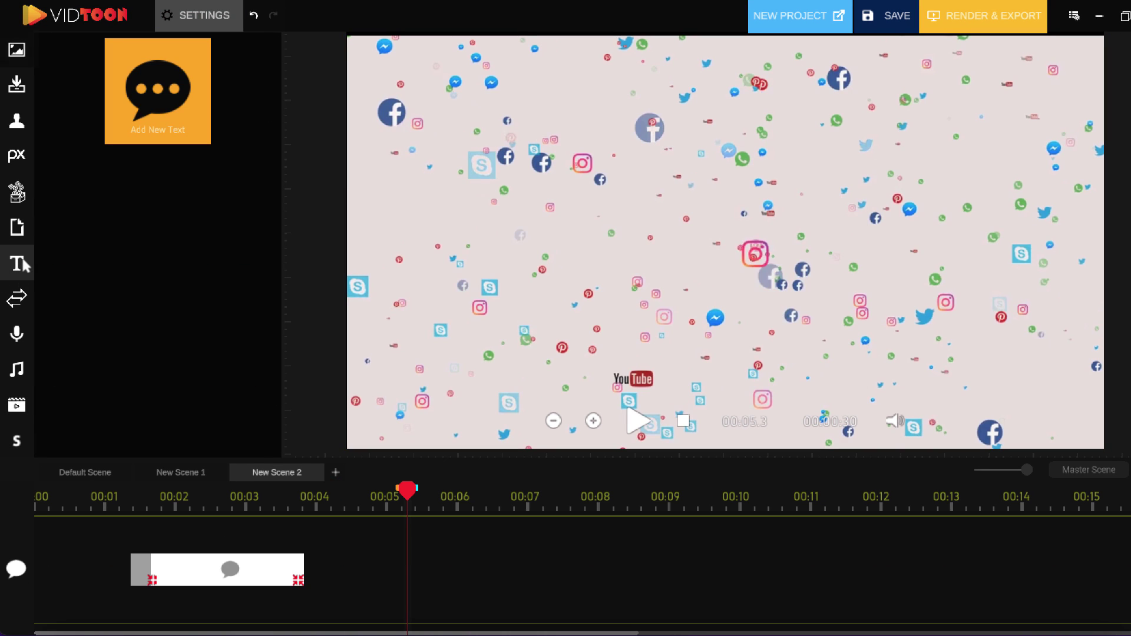
{"action": "left_click", "coordinate": [189, 574]}
{"action": "left_click", "coordinate": [201, 17]}
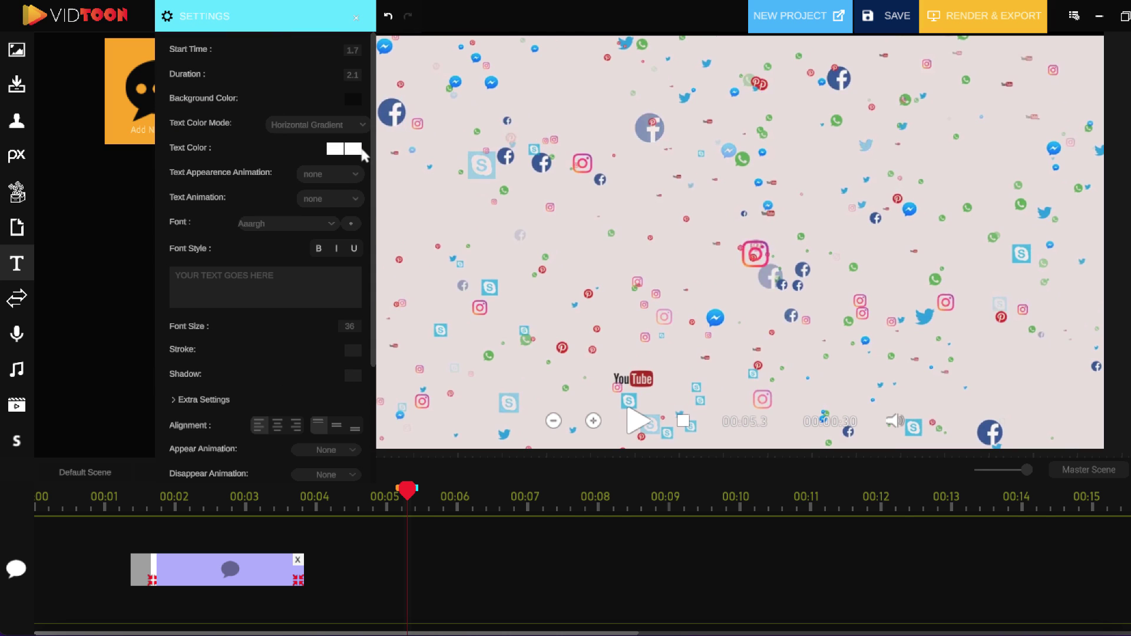
- Set the text font to Agency FB Black Wide and enlarge the text box
{"action": "key", "text": "ctrl+z"}
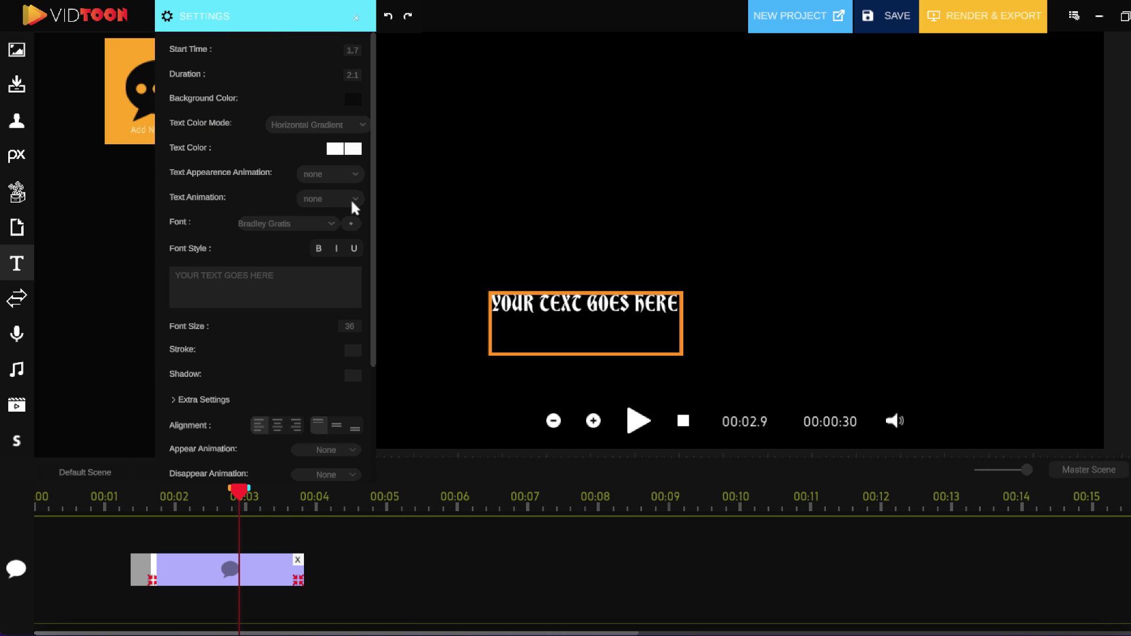
{"action": "left_click", "coordinate": [319, 222]}
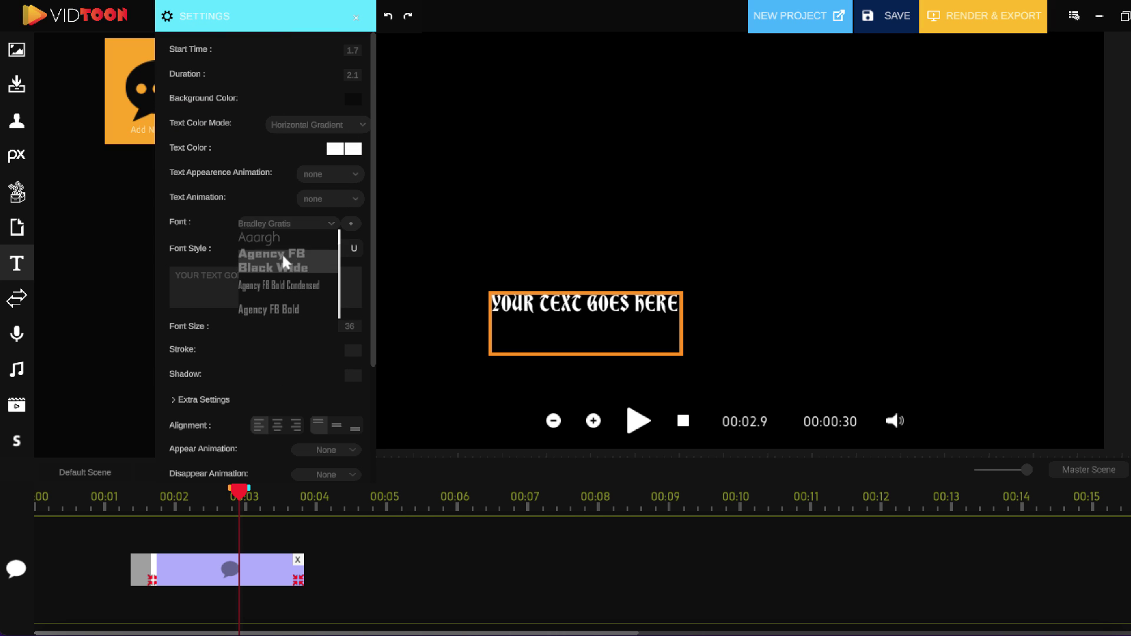
{"action": "left_click", "coordinate": [283, 264]}
{"action": "left_click_drag", "start_coordinate": [601, 341], "coordinate": [600, 242]}
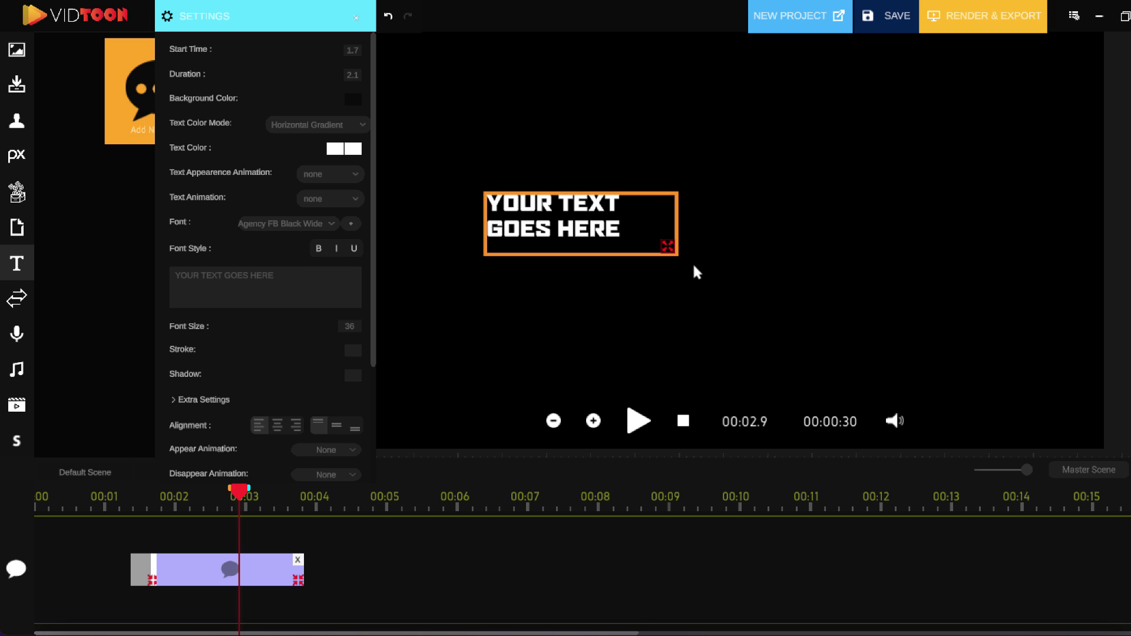
{"action": "left_click_drag", "start_coordinate": [675, 255], "coordinate": [913, 259]}
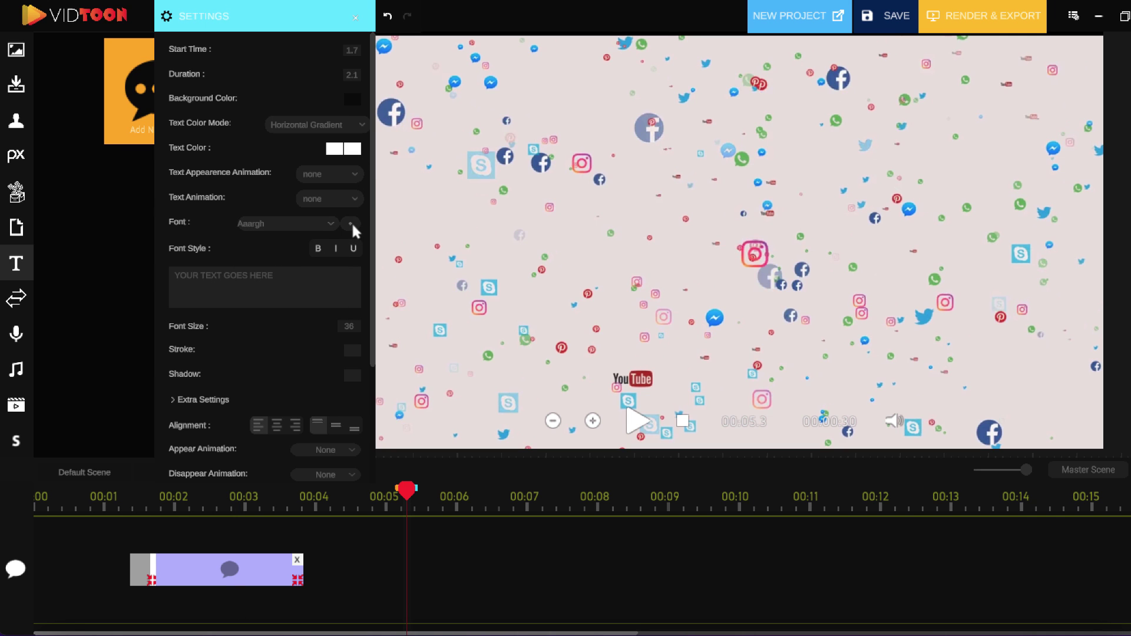
- Import Bradley Gratis.ttf and apply the Bradley Gratis font to the text
{"action": "left_click", "coordinate": [352, 224]}
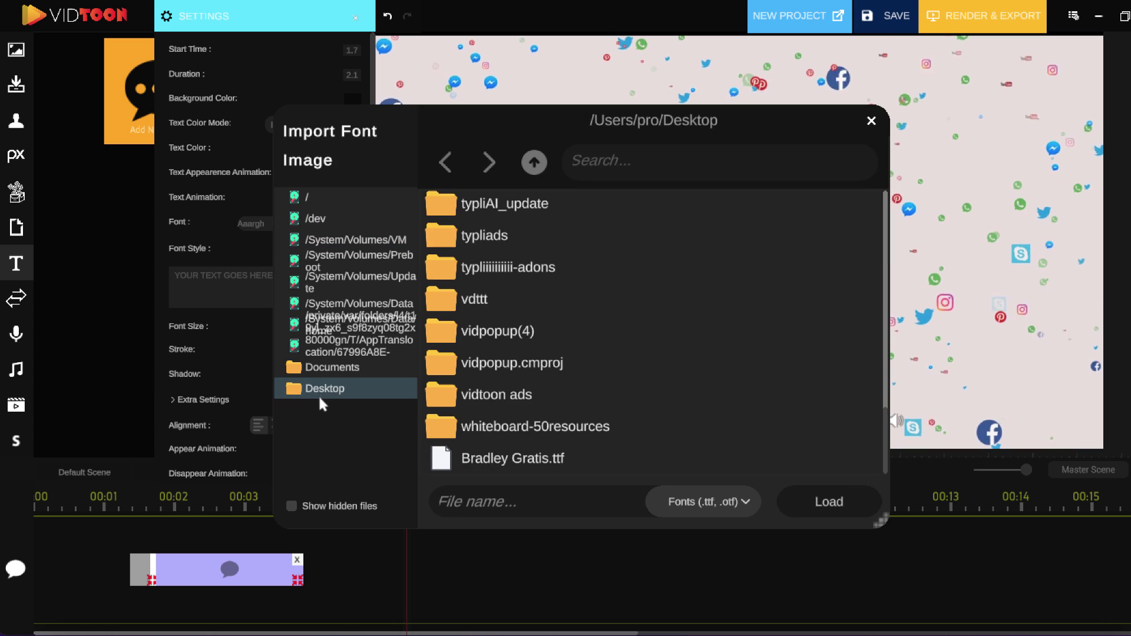
{"action": "left_click", "coordinate": [513, 458]}
{"action": "left_click", "coordinate": [828, 501]}
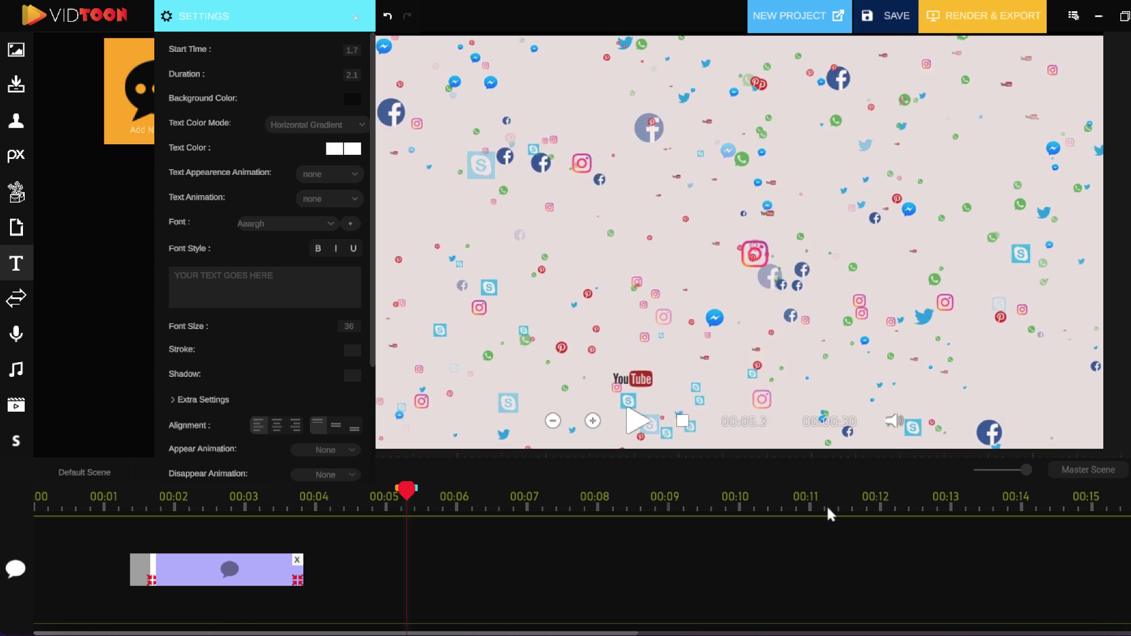
{"action": "scroll", "coordinate": [277, 236], "scroll_direction": "down", "scroll_amount": 15}
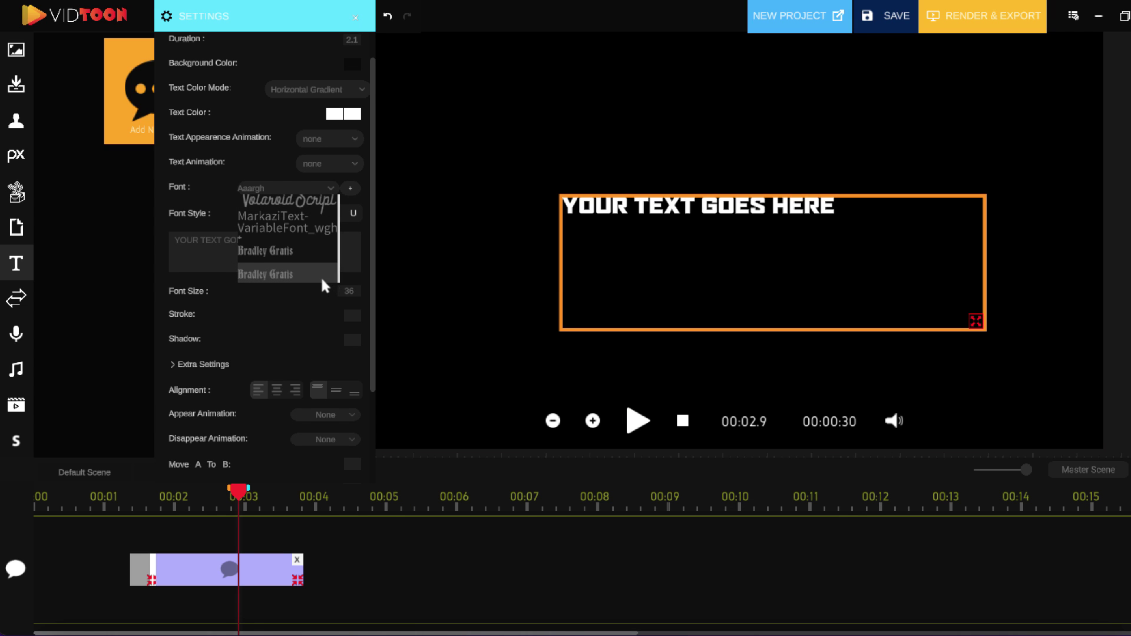
{"action": "left_click", "coordinate": [272, 274]}
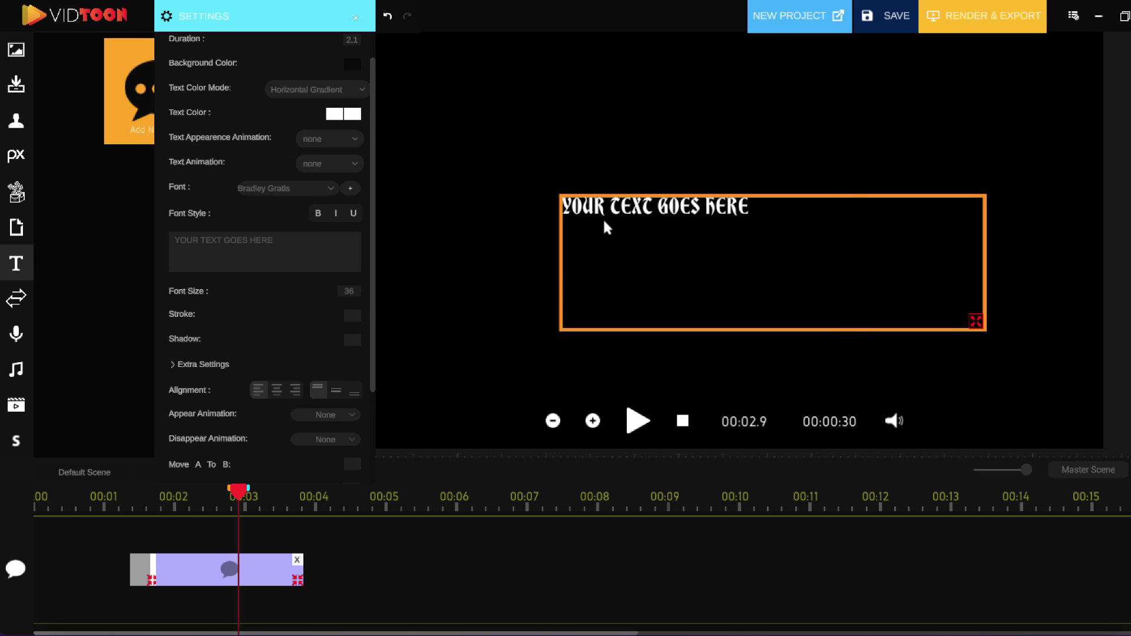
- Set the Default Scene to New Scene 1 transition to Linear01 and preview it
{"action": "left_click", "coordinate": [17, 442]}
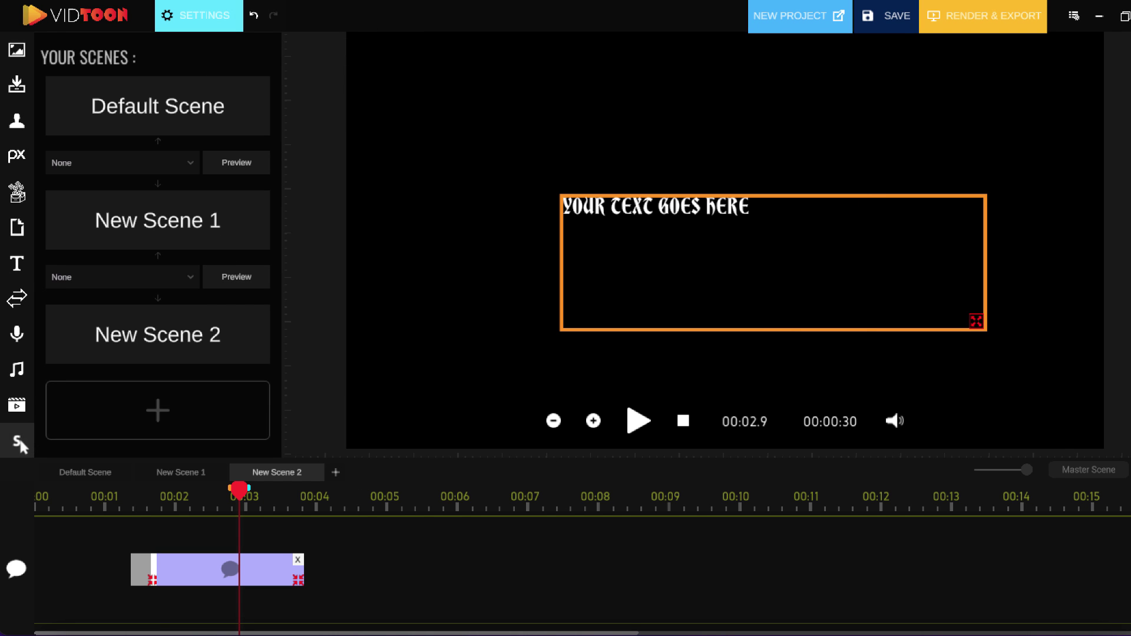
{"action": "left_click", "coordinate": [157, 168]}
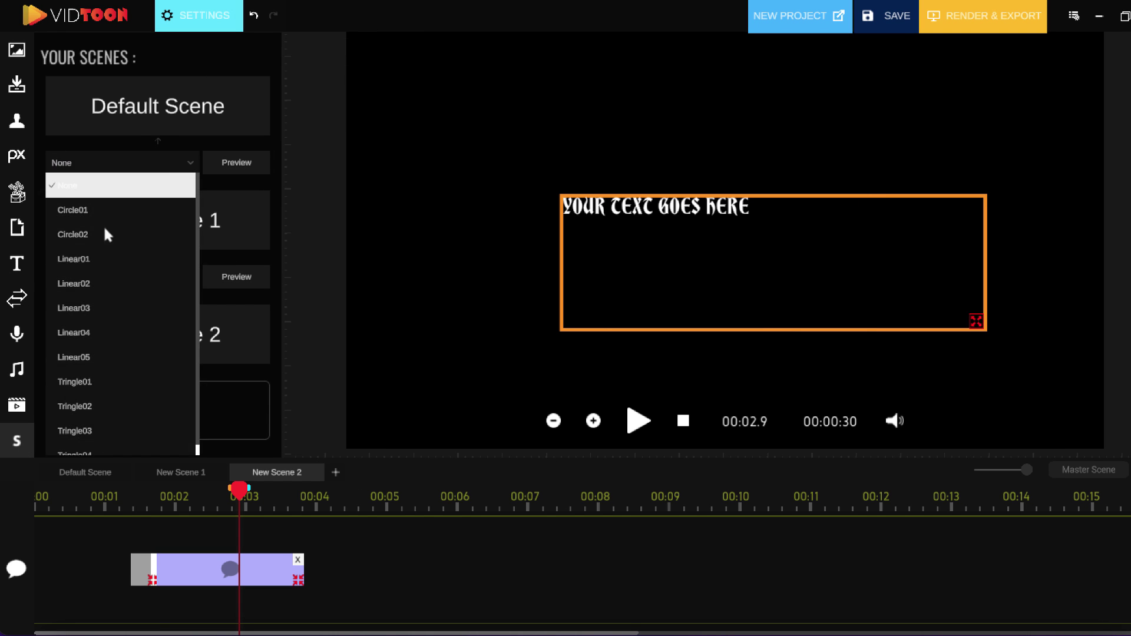
{"action": "left_click", "coordinate": [82, 263]}
{"action": "left_click", "coordinate": [237, 167]}
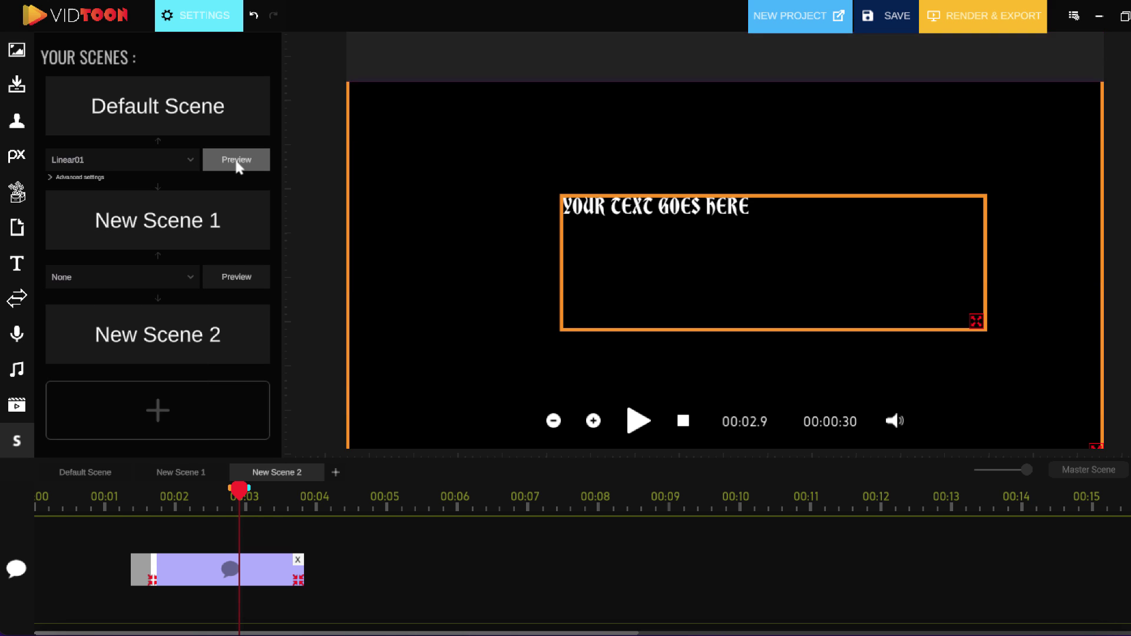
- Change one Linear01 transition colour to purple and preview the result
{"action": "left_click", "coordinate": [83, 176]}
{"action": "left_click", "coordinate": [259, 189]}
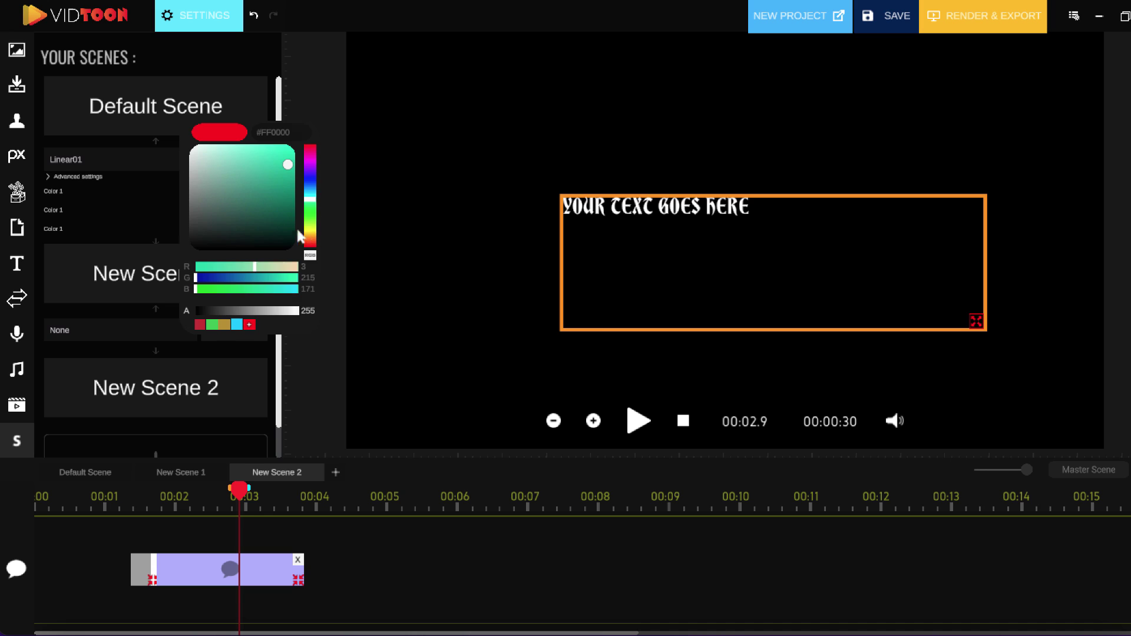
{"action": "left_click", "coordinate": [311, 174]}
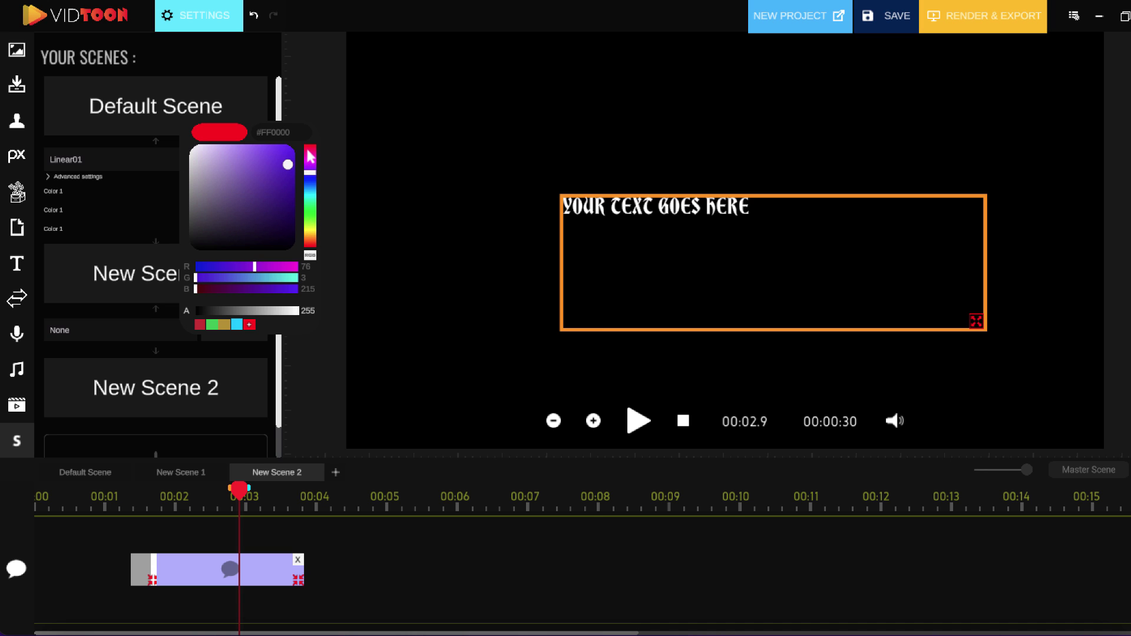
{"action": "left_click", "coordinate": [142, 181]}
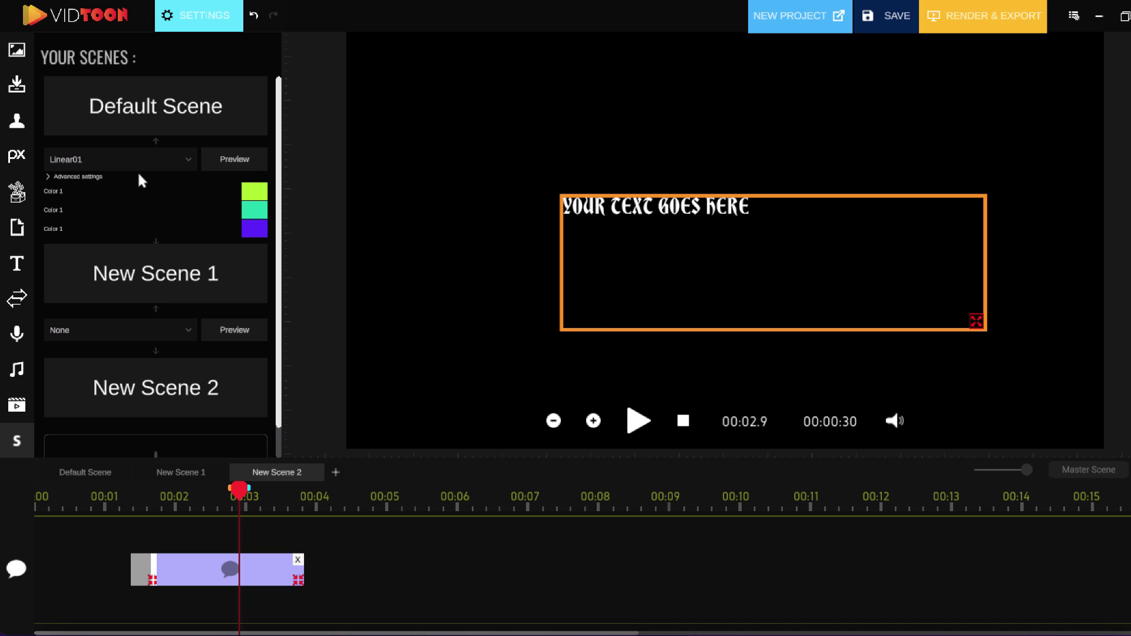
{"action": "left_click", "coordinate": [232, 166]}
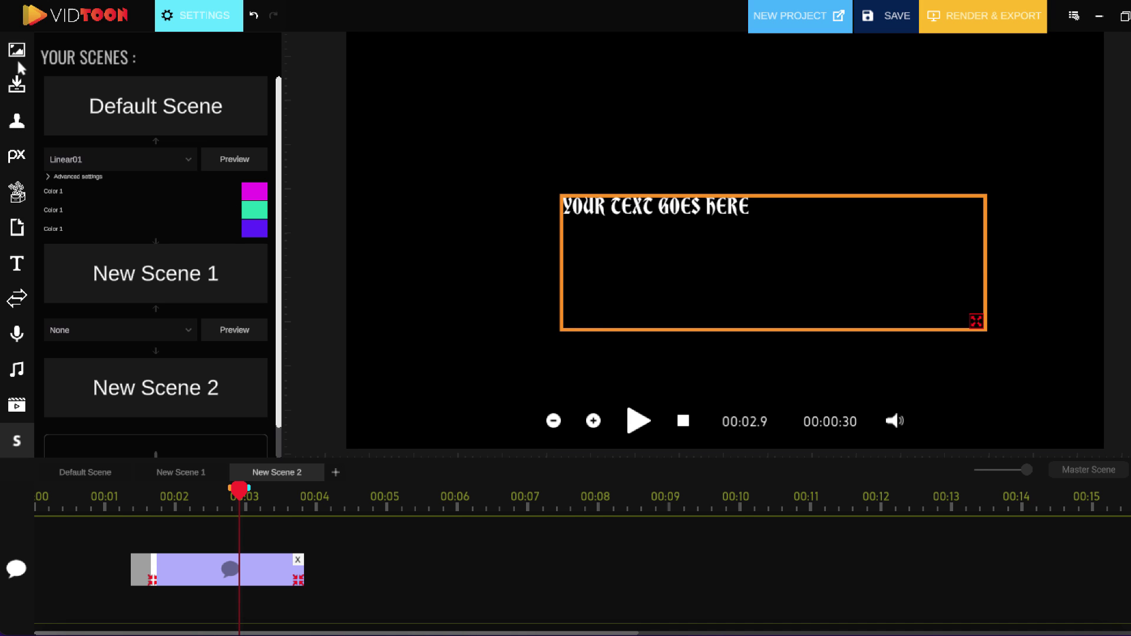
- Place a transition clip on New Scene 2's timeline near 00:02
{"action": "left_click", "coordinate": [17, 50]}
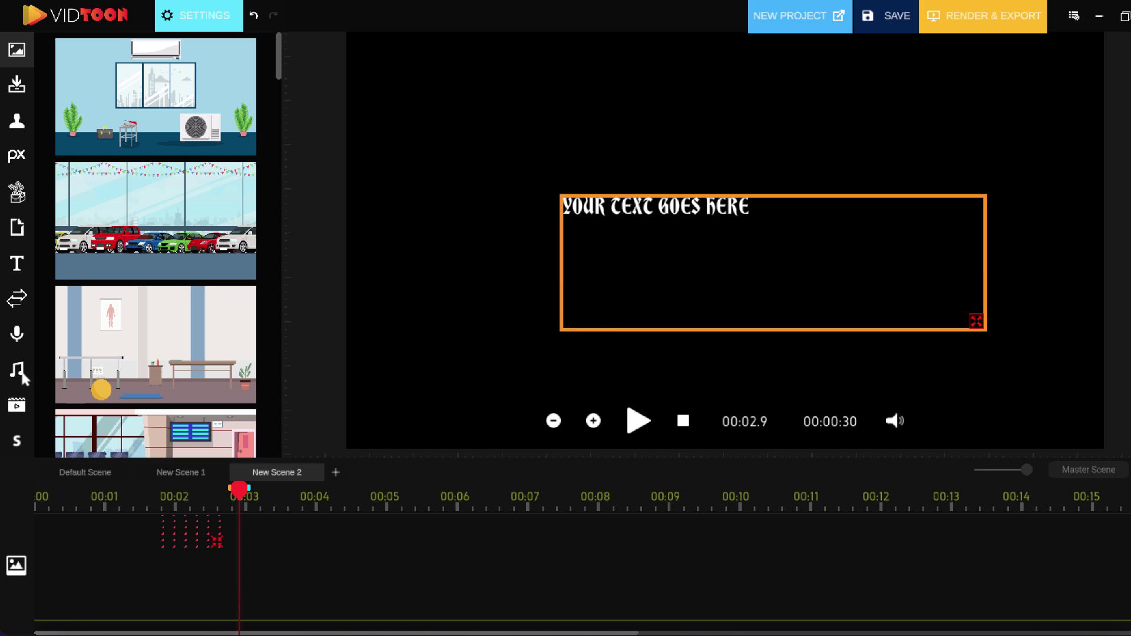
{"action": "left_click", "coordinate": [16, 406]}
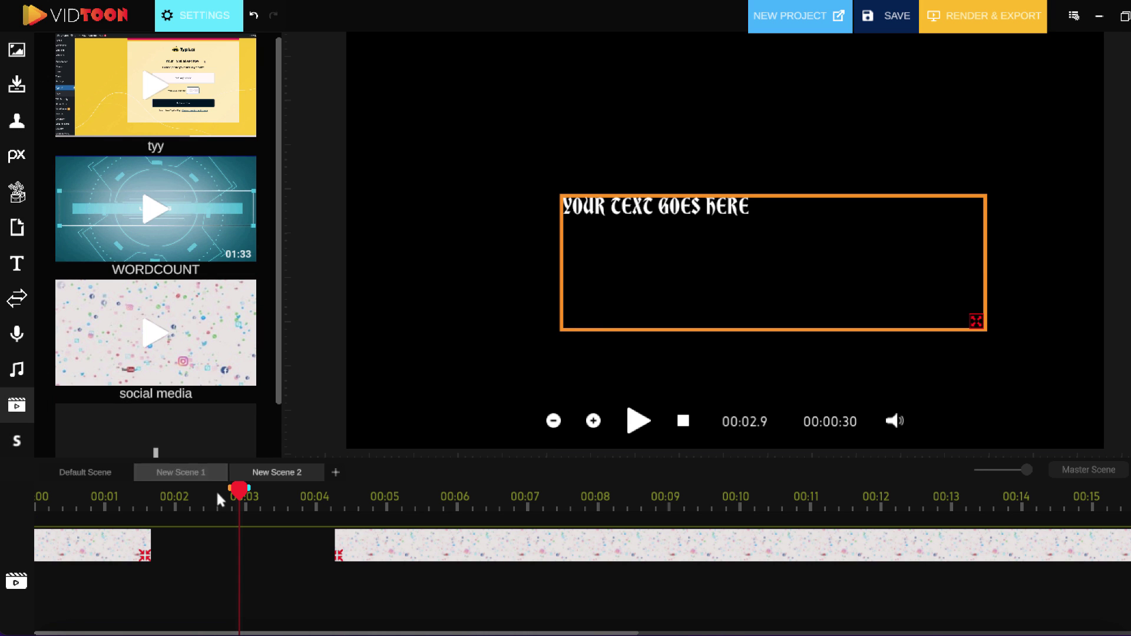
{"action": "left_click_drag", "start_coordinate": [238, 488], "coordinate": [151, 496]}
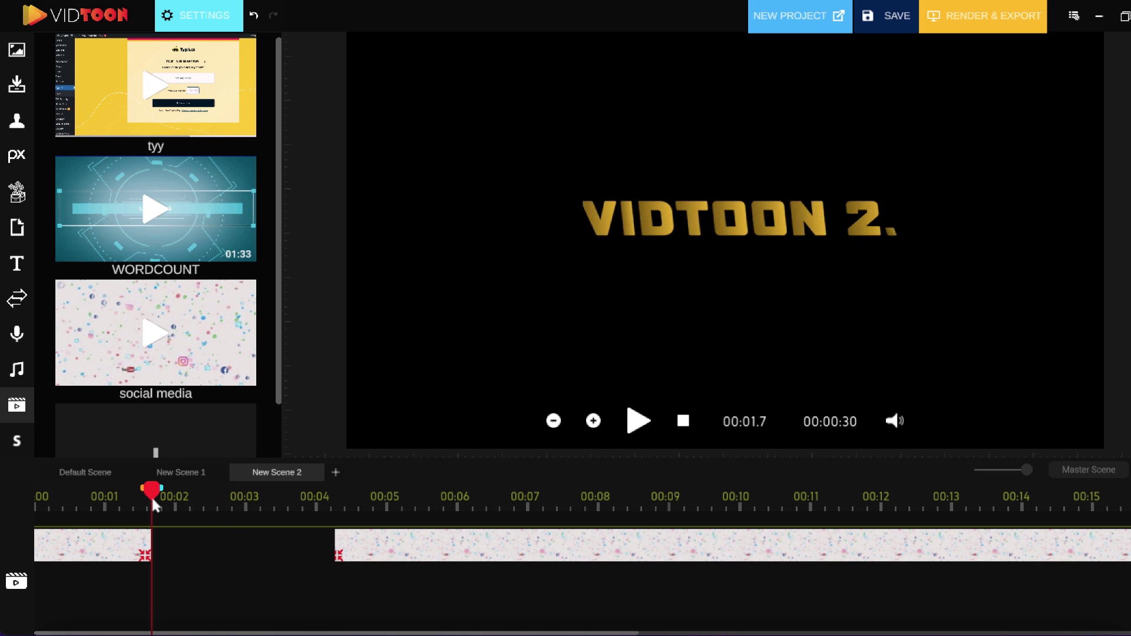
{"action": "left_click", "coordinate": [17, 299]}
{"action": "left_click_drag", "start_coordinate": [132, 283], "coordinate": [202, 533]}
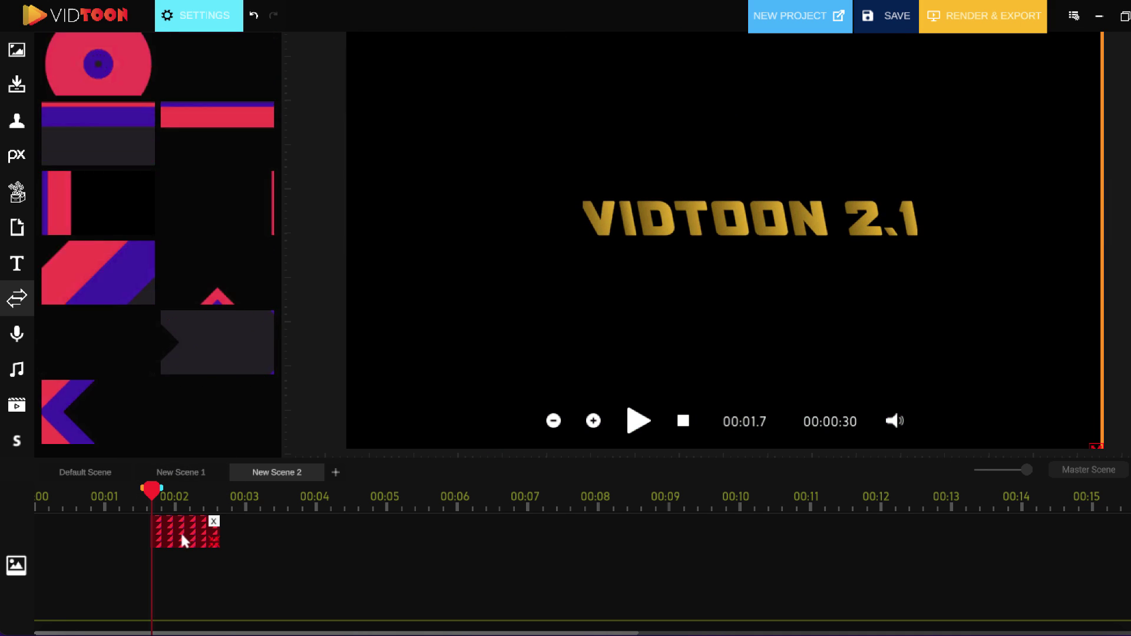
- Set the transition clip's first colours to magenta and green
{"action": "left_click", "coordinate": [180, 531]}
{"action": "left_click", "coordinate": [274, 472]}
{"action": "left_click", "coordinate": [255, 551]}
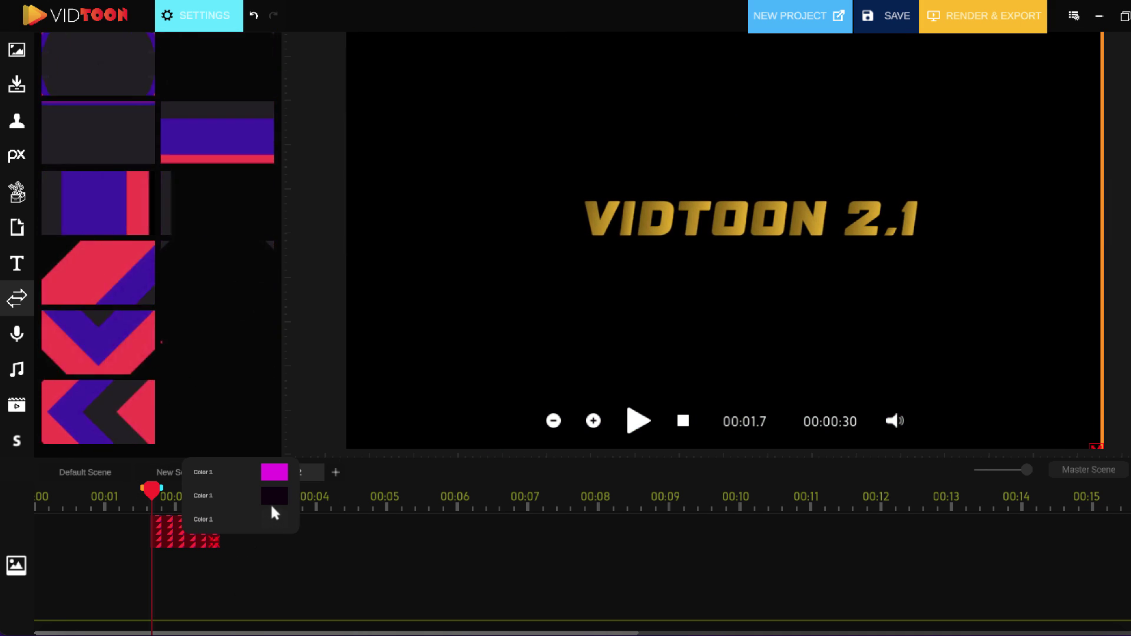
{"action": "left_click", "coordinate": [274, 519]}
{"action": "left_click", "coordinate": [334, 484]}
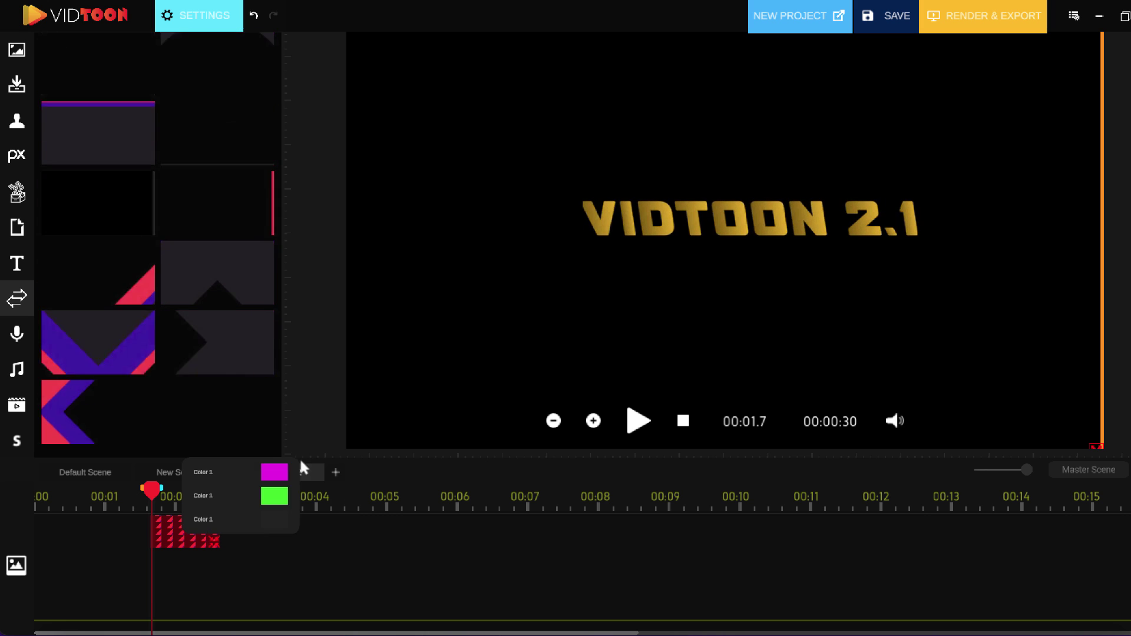
{"action": "left_click_drag", "start_coordinate": [151, 490], "coordinate": [141, 493]}
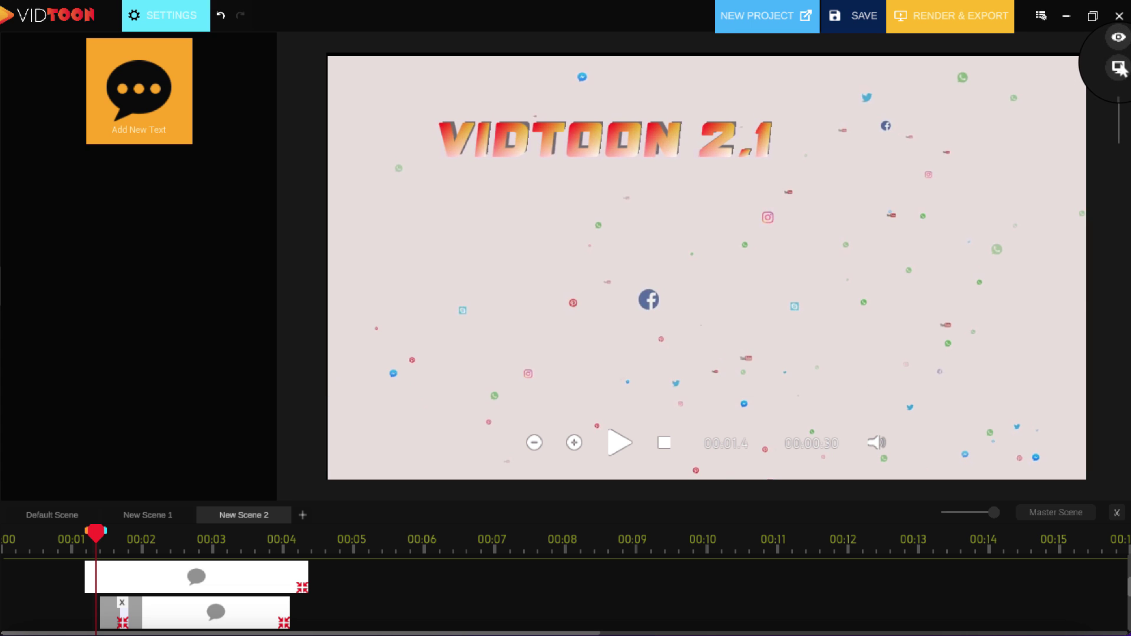
{"action": "left_click", "coordinate": [1119, 48]}
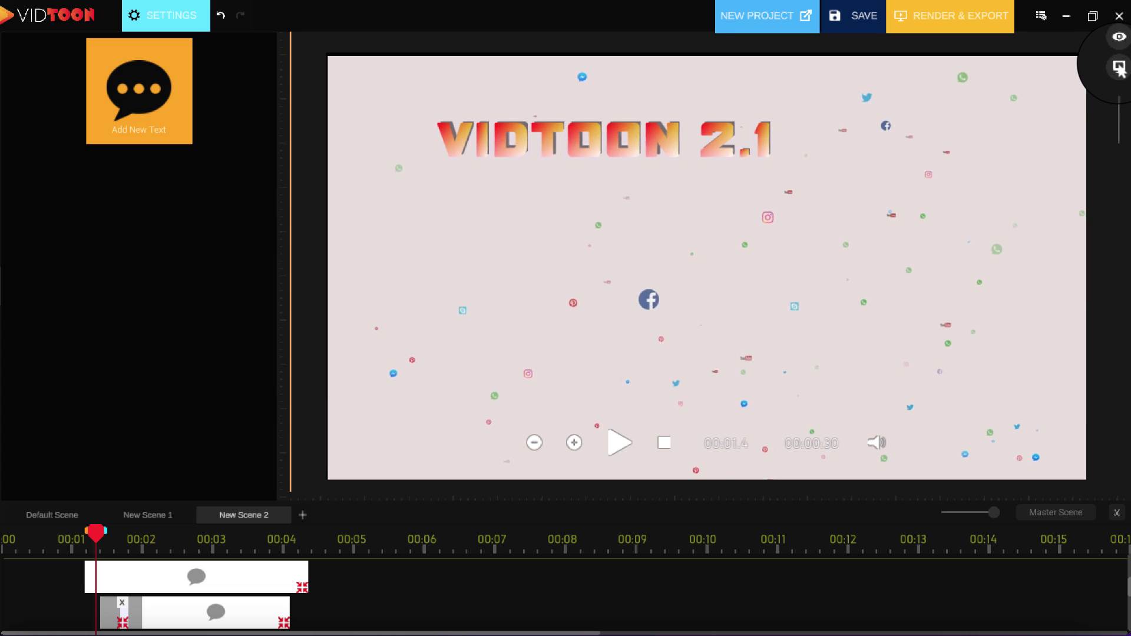
{"action": "left_click", "coordinate": [1119, 67]}
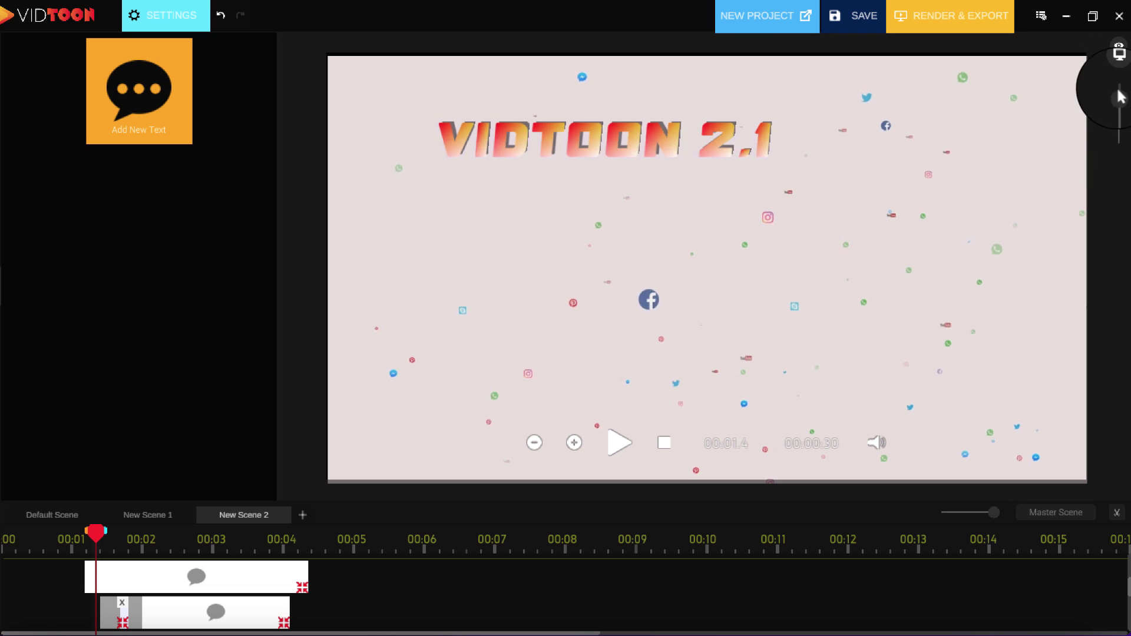
{"action": "left_click_drag", "start_coordinate": [1119, 100], "coordinate": [1121, 125]}
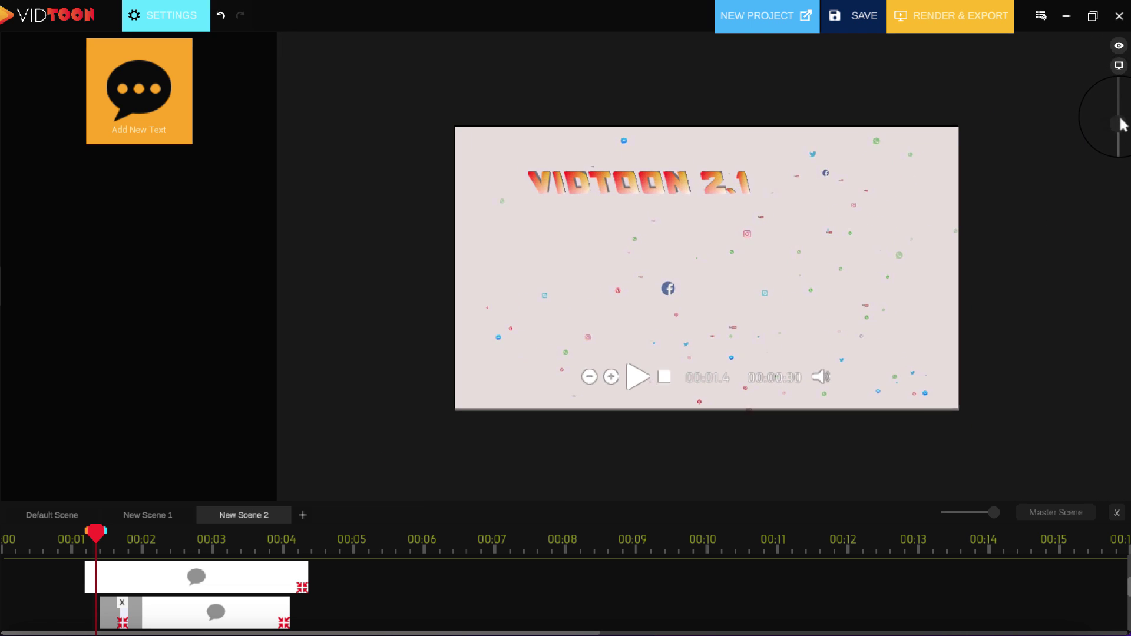
{"action": "left_click", "coordinate": [632, 388]}
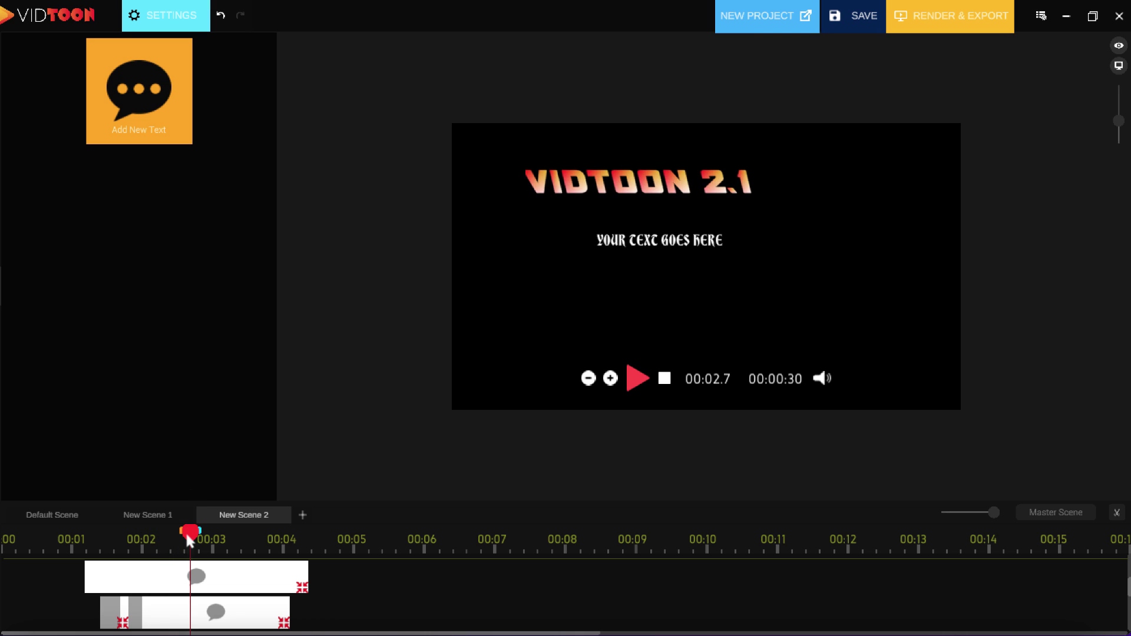
{"action": "left_click_drag", "start_coordinate": [186, 535], "coordinate": [101, 532]}
{"action": "left_click", "coordinate": [1118, 47]}
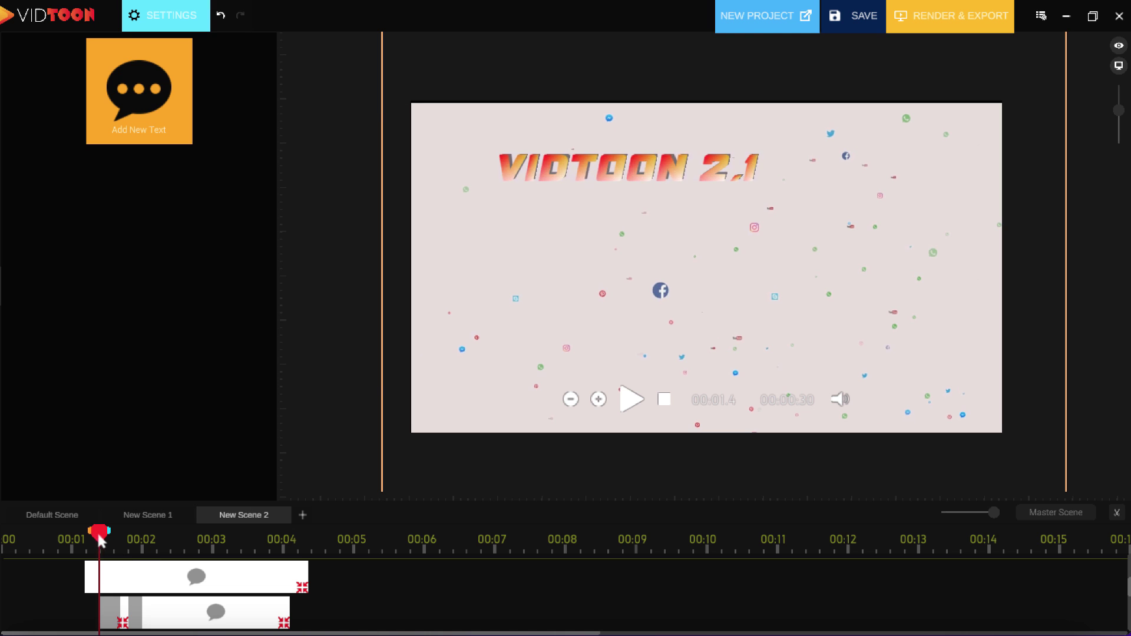
{"action": "mouse_move", "coordinate": [100, 533]}
{"action": "left_mouse_down"}
{"action": "mouse_move", "coordinate": [277, 529]}
{"action": "mouse_move", "coordinate": [119, 540]}
{"action": "left_mouse_up"}
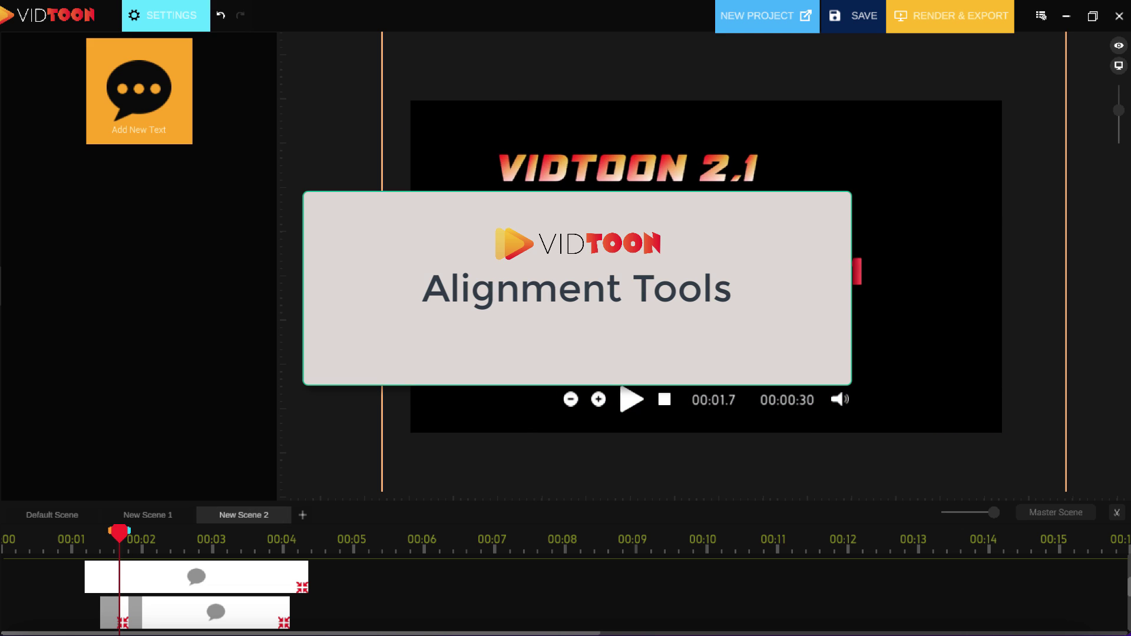
- Snap the red VIDTOON 2.1 copy to a ruler guide at the title's left edge
{"action": "left_click", "coordinate": [671, 274]}
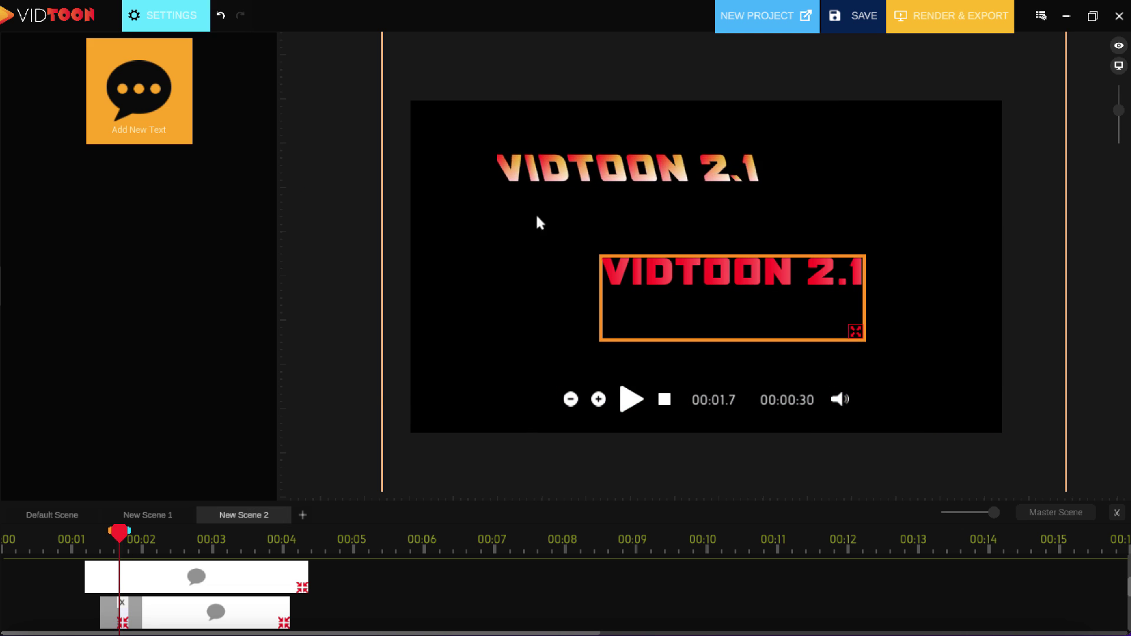
{"action": "left_click_drag", "start_coordinate": [379, 149], "coordinate": [496, 151]}
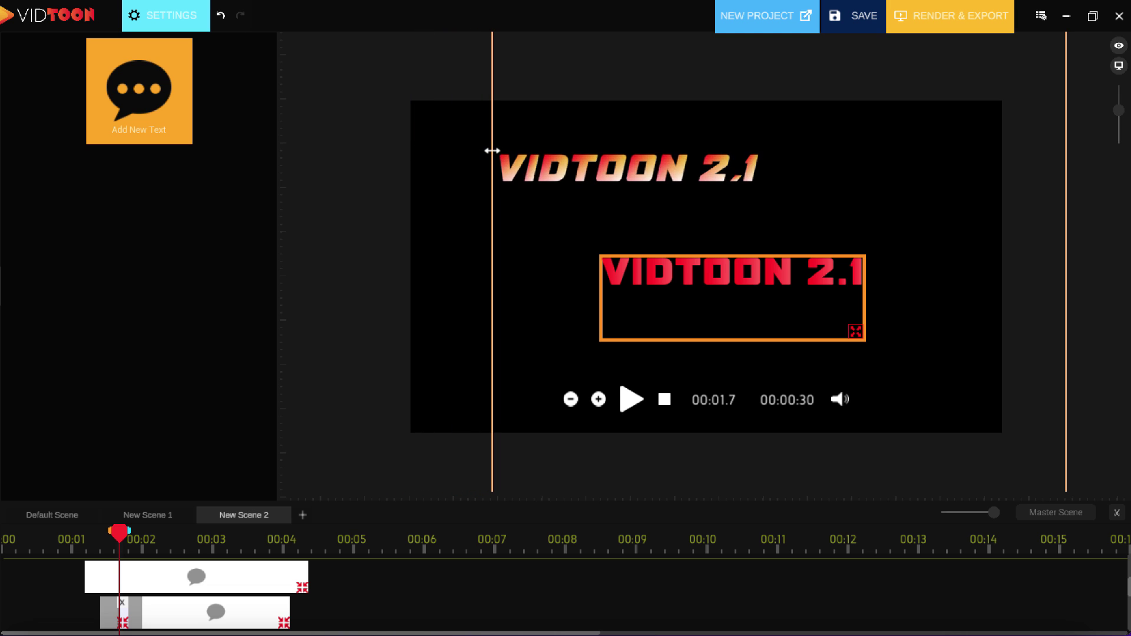
{"action": "left_click_drag", "start_coordinate": [692, 272], "coordinate": [581, 265]}
{"action": "left_click", "coordinate": [694, 200]}
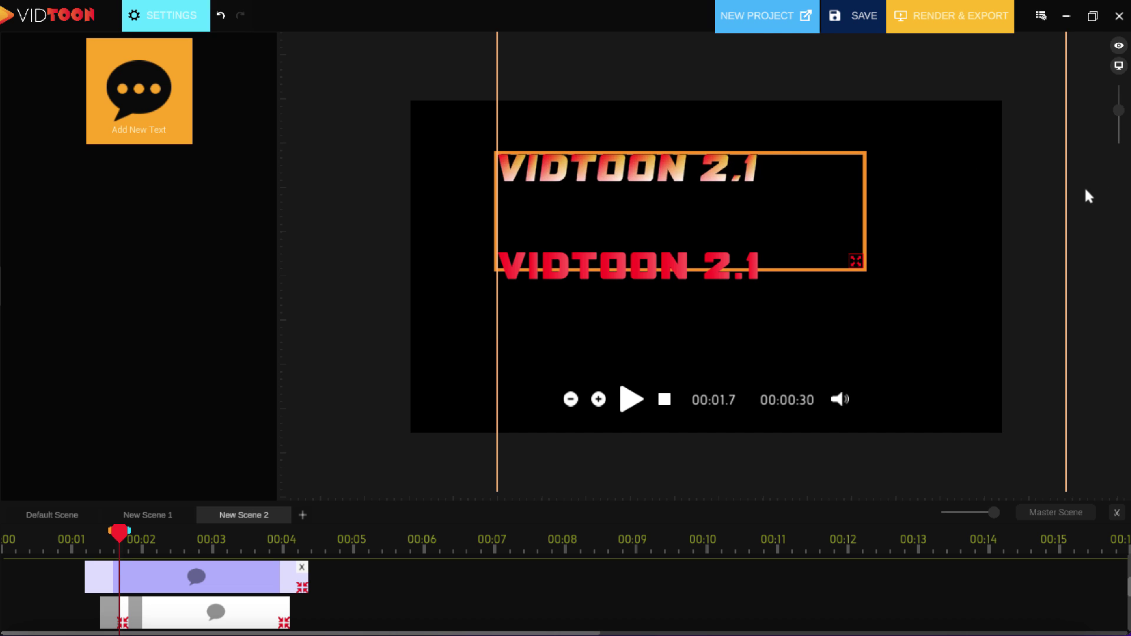
{"action": "left_click_drag", "start_coordinate": [1065, 193], "coordinate": [760, 201]}
{"action": "left_click", "coordinate": [598, 311]}
- Move the red text down-right, then select both VIDTOON 2.1 texts
{"action": "left_click_drag", "start_coordinate": [598, 311], "coordinate": [757, 330]}
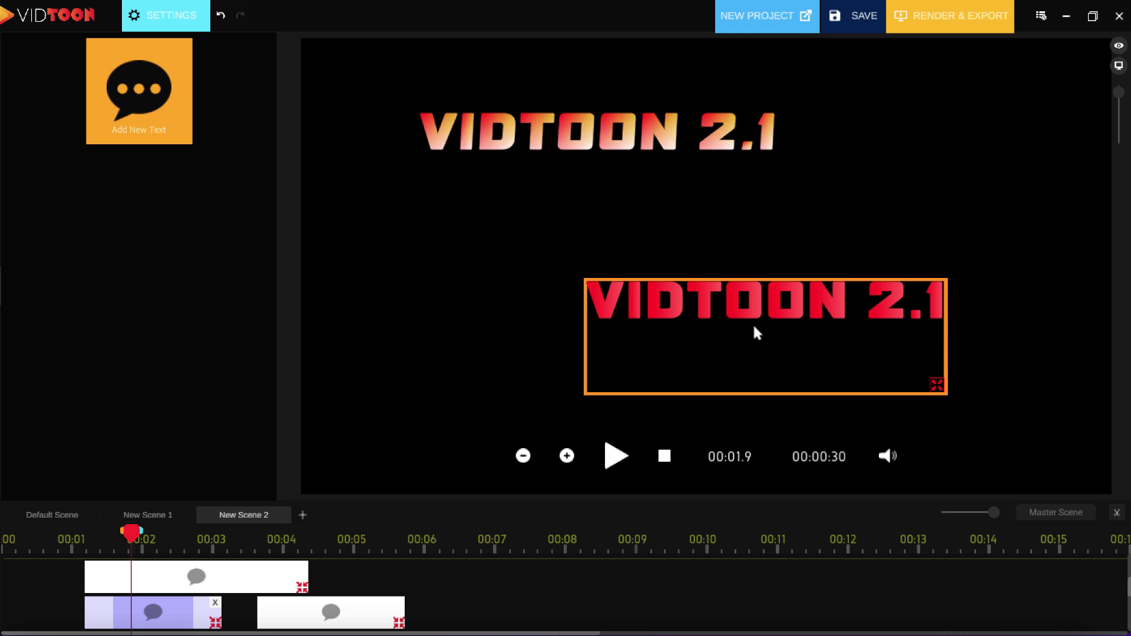
{"action": "left_click", "coordinate": [677, 127]}
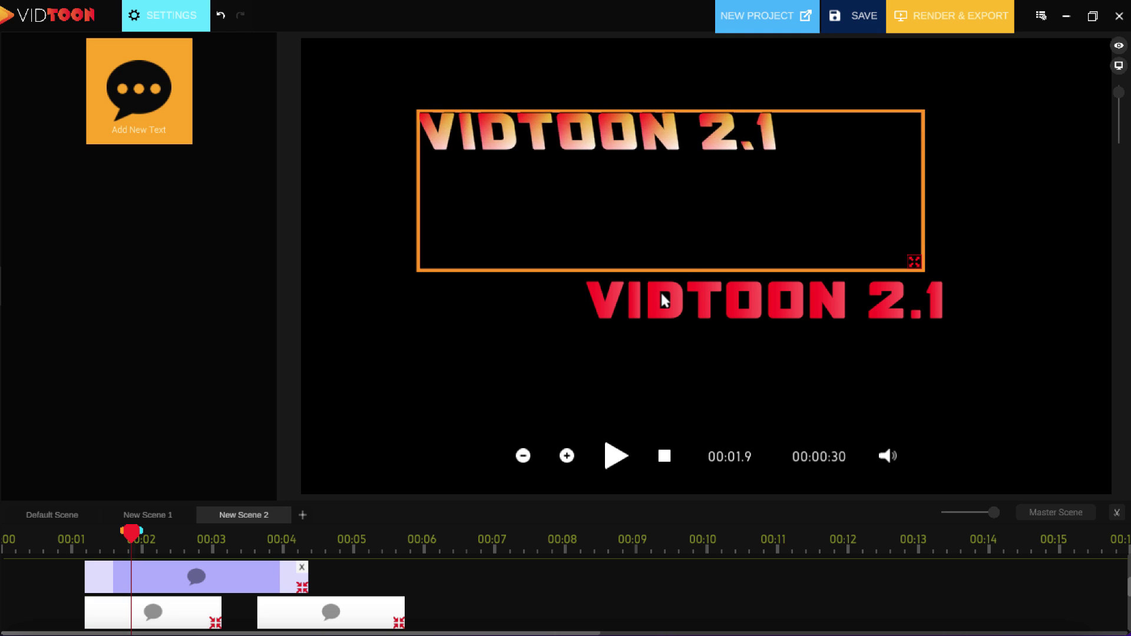
{"action": "left_click", "coordinate": [692, 305]}
{"action": "left_click", "coordinate": [697, 147]}
{"action": "left_click", "coordinate": [692, 305], "text": "ctrl"}
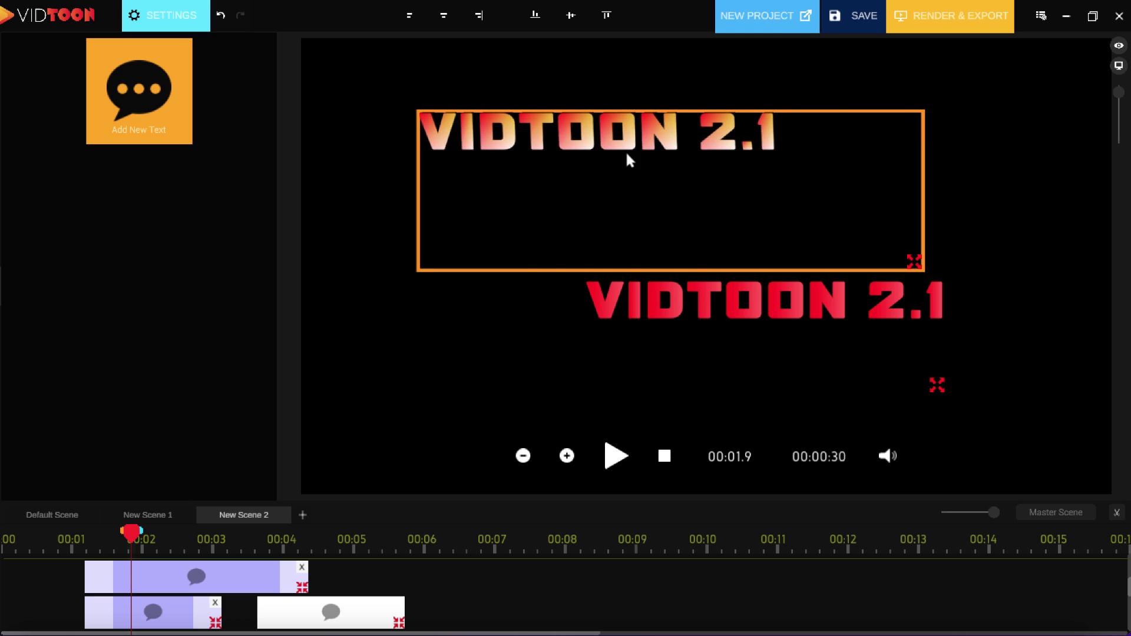
- Try the left, right, bottom, middle and top align buttons, finishing with Align Left
{"action": "left_click", "coordinate": [410, 16]}
{"action": "left_click", "coordinate": [480, 18]}
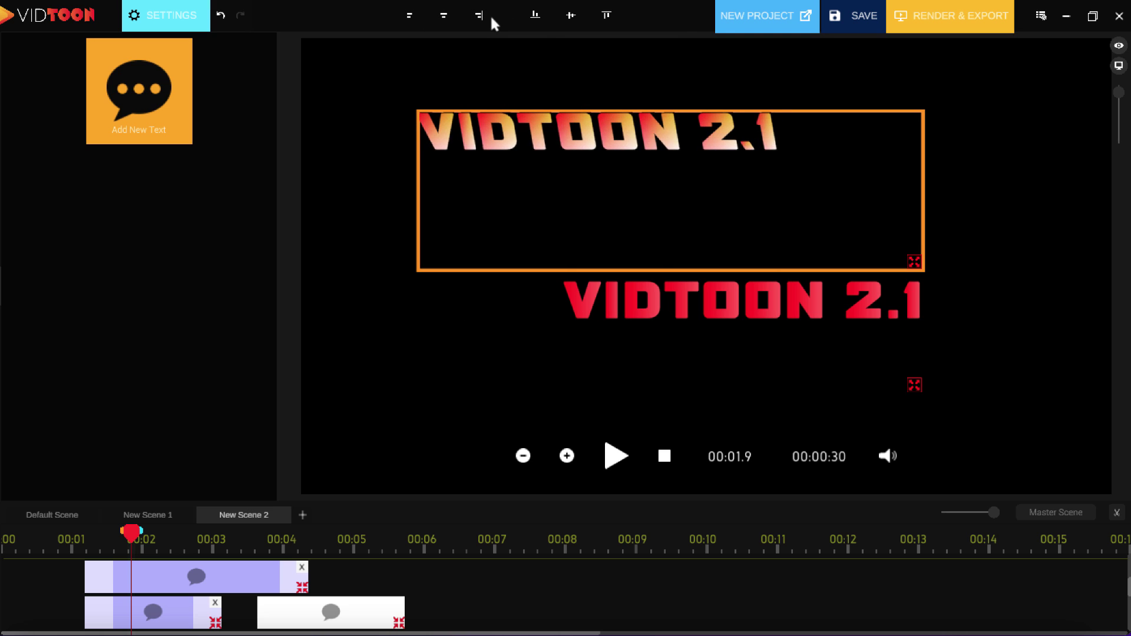
{"action": "left_click", "coordinate": [536, 27]}
{"action": "left_click", "coordinate": [572, 16]}
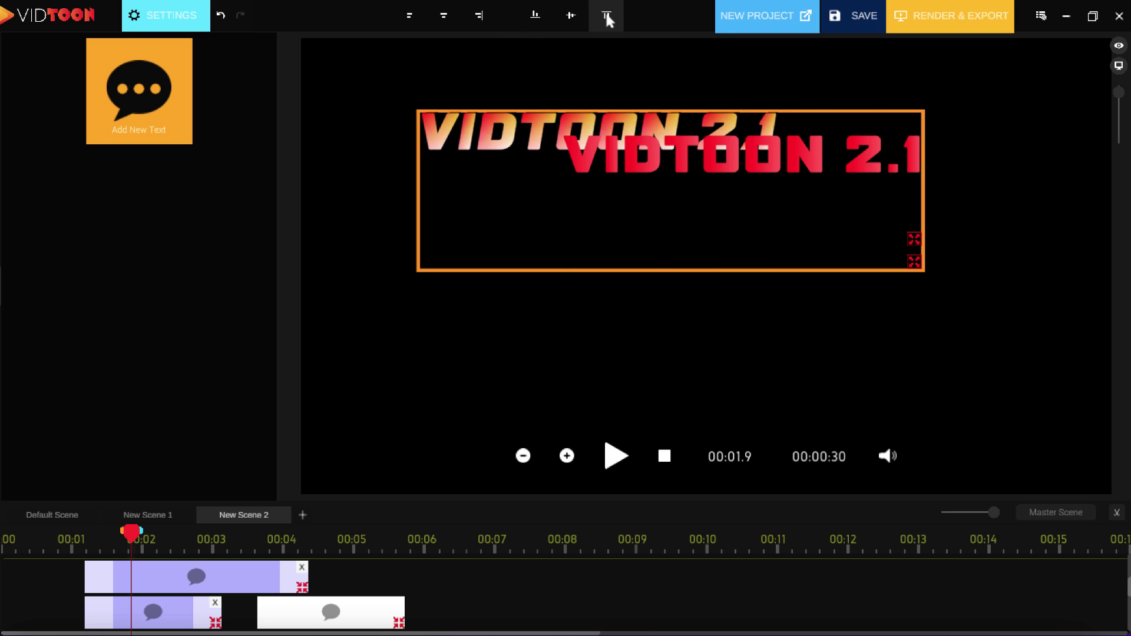
{"action": "left_click", "coordinate": [607, 17]}
{"action": "left_click", "coordinate": [542, 14]}
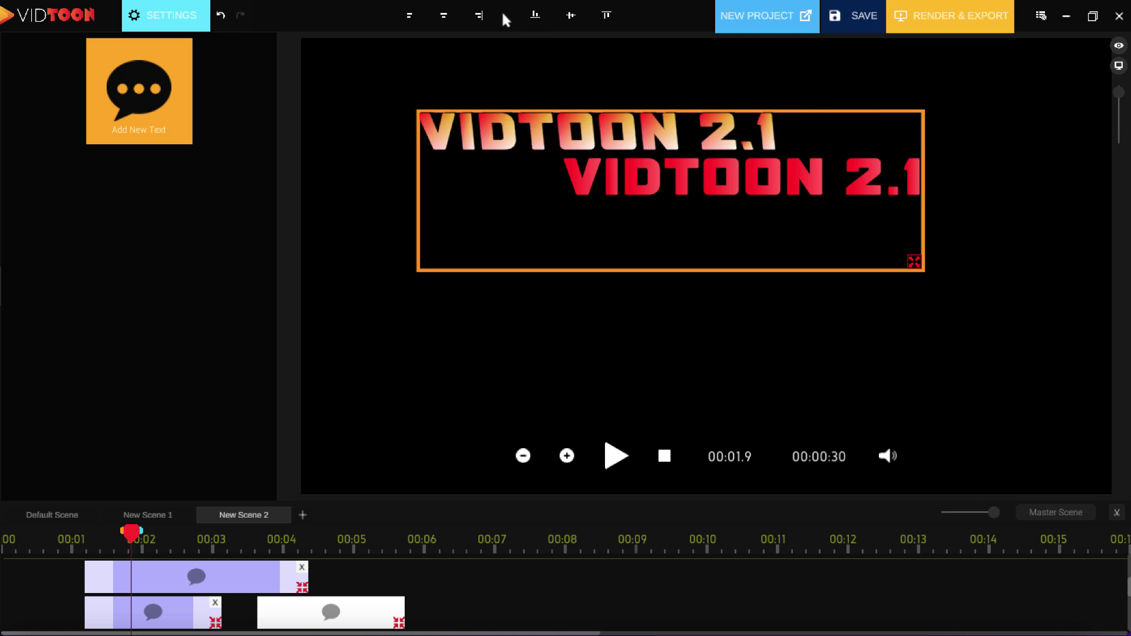
{"action": "left_click", "coordinate": [410, 17]}
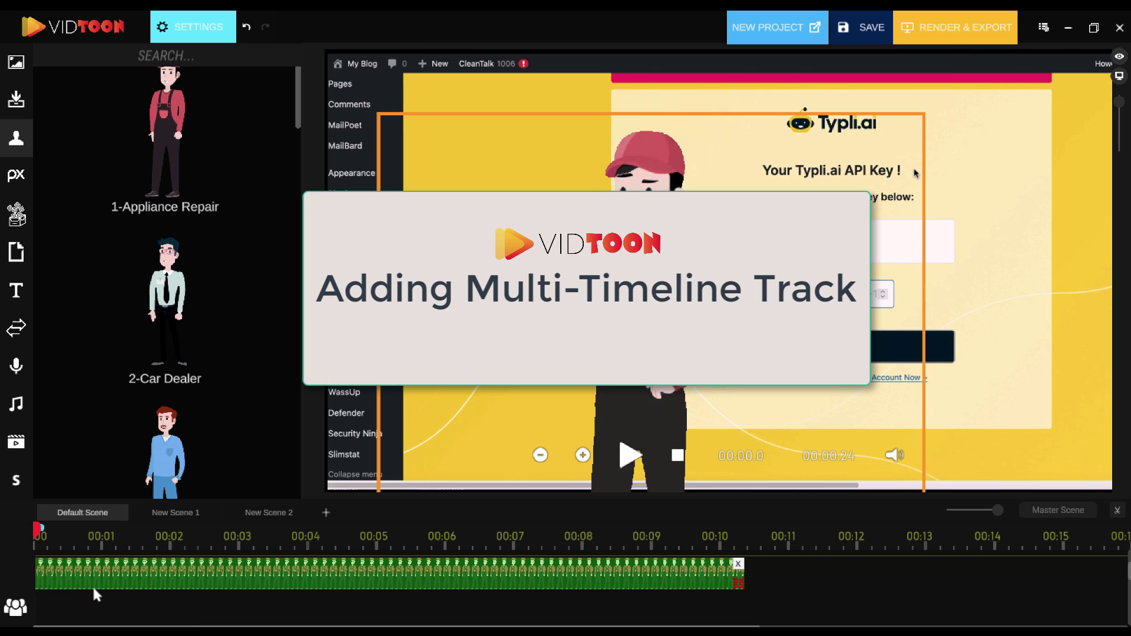
- Add a new timeline track and move the repairman clip onto it
{"action": "left_click", "coordinate": [18, 612]}
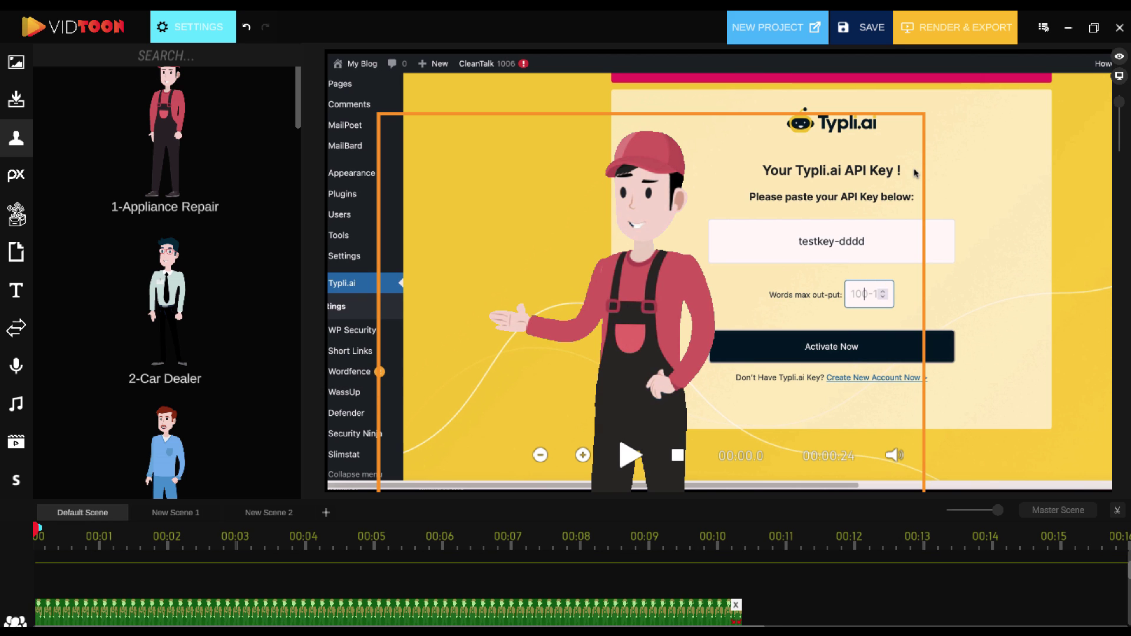
{"action": "left_click_drag", "start_coordinate": [82, 601], "coordinate": [165, 605]}
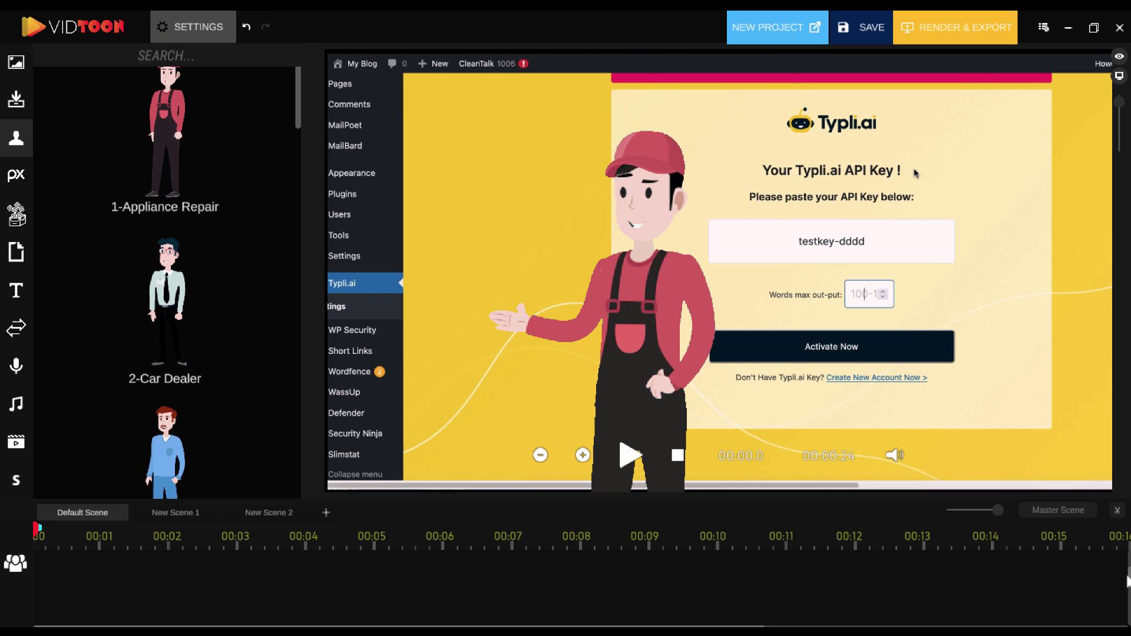
{"action": "scroll", "coordinate": [429, 589], "scroll_direction": "up", "scroll_amount": 3}
- Remove the extra timeline track from the Default Scene
{"action": "right_click", "coordinate": [131, 607]}
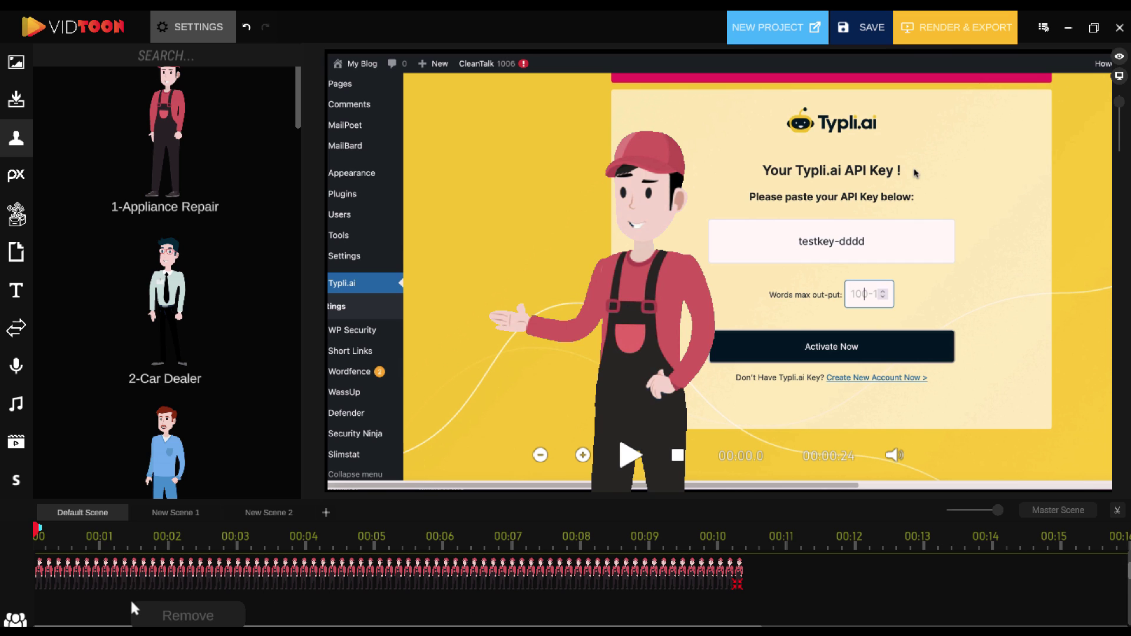
{"action": "left_click", "coordinate": [178, 620]}
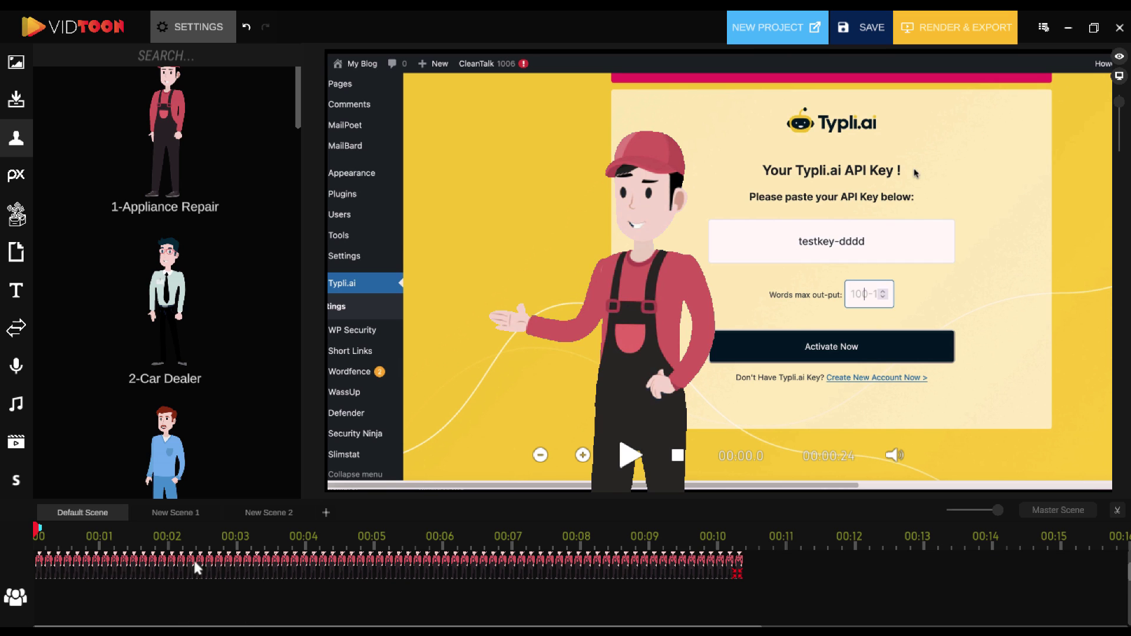
{"action": "left_click", "coordinate": [218, 576]}
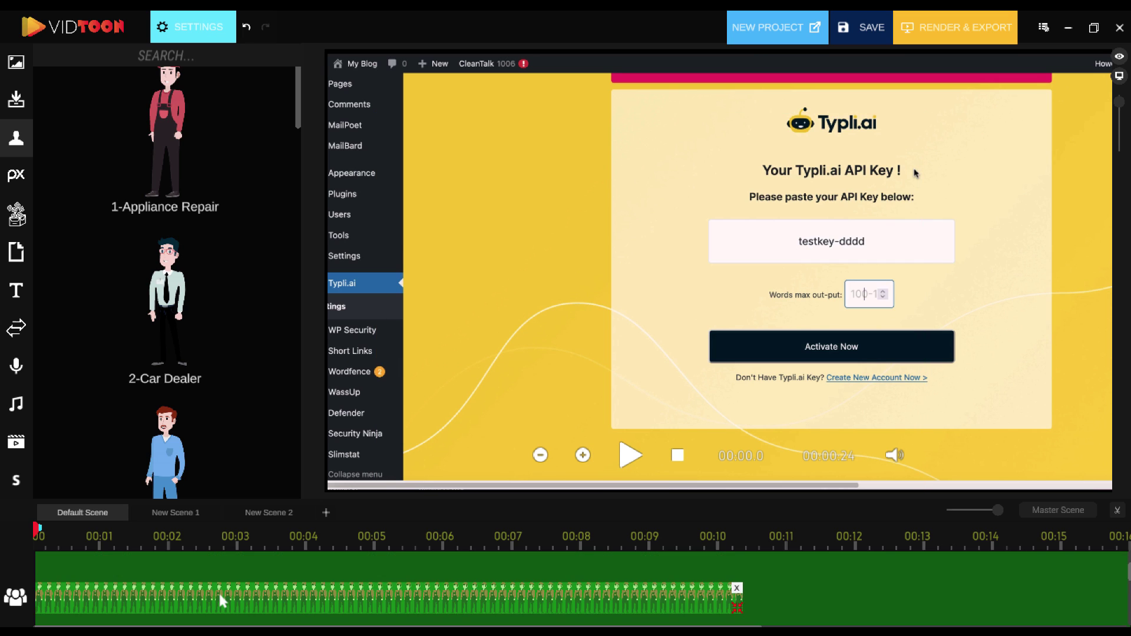
{"action": "left_click", "coordinate": [219, 622]}
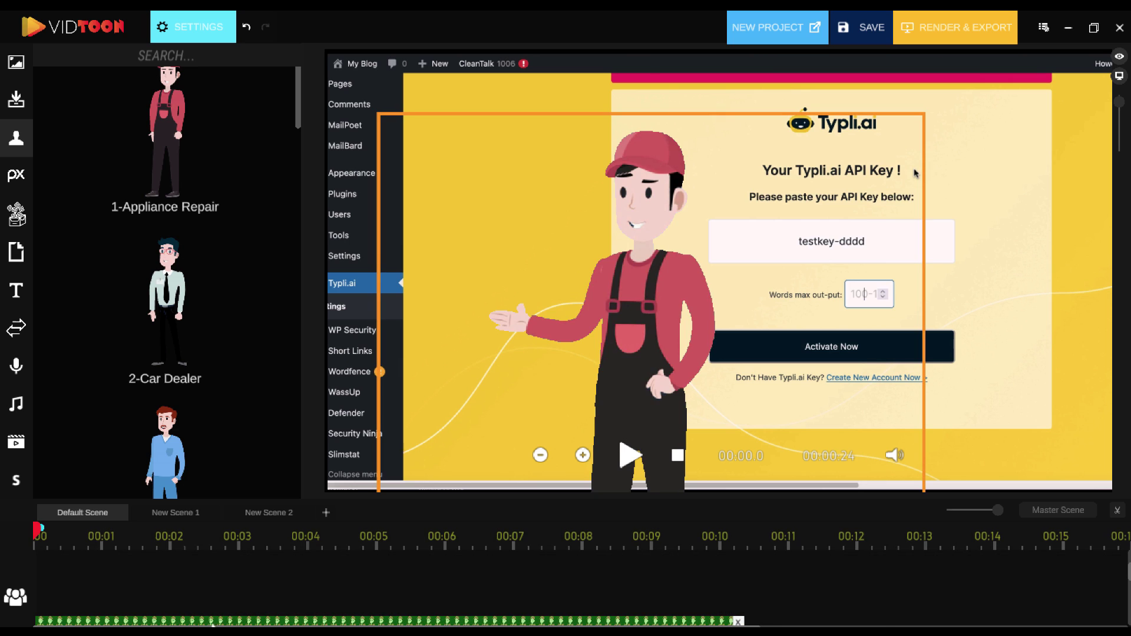